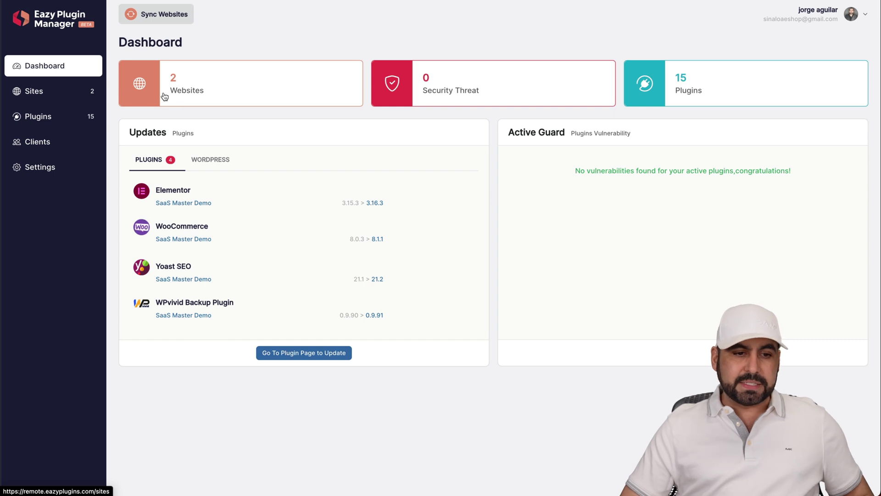
click(192, 100)
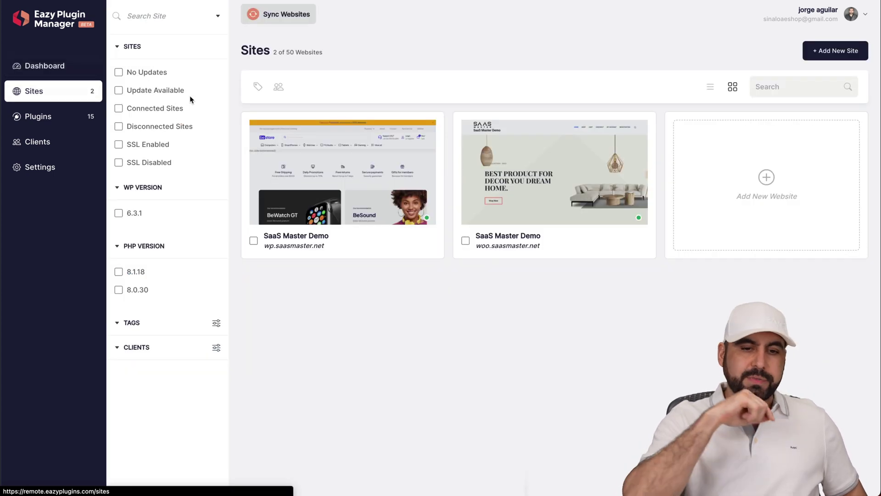
mouse_move(351, 215)
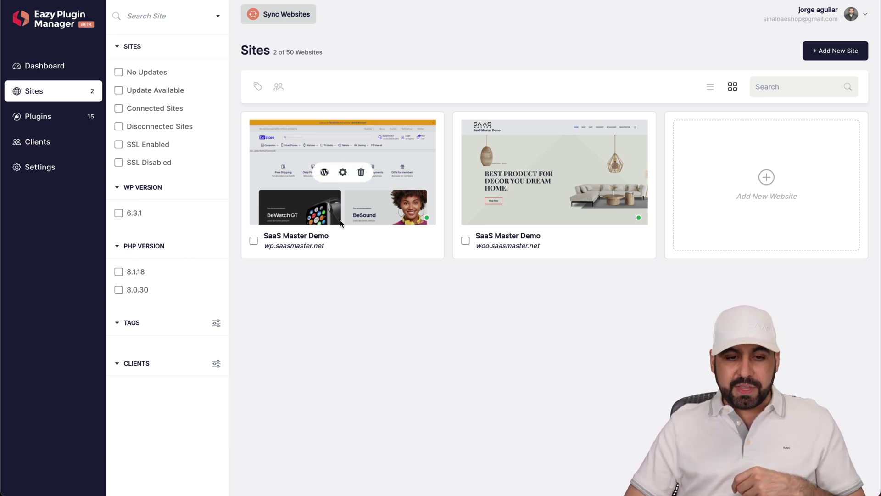
mouse_move(499, 202)
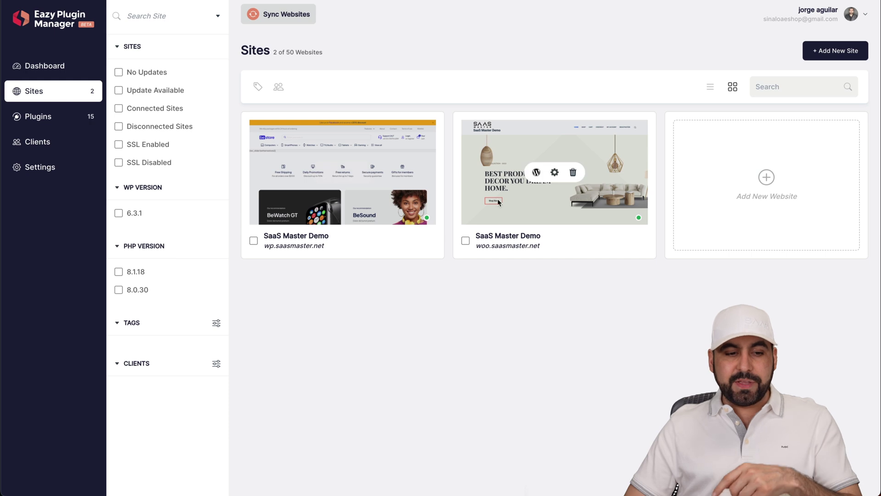
click(118, 271)
mouse_move(313, 189)
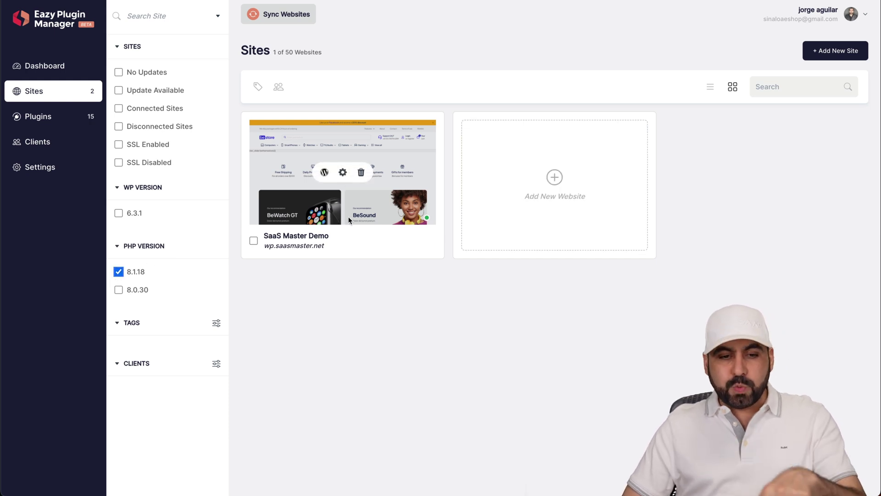
click(118, 271)
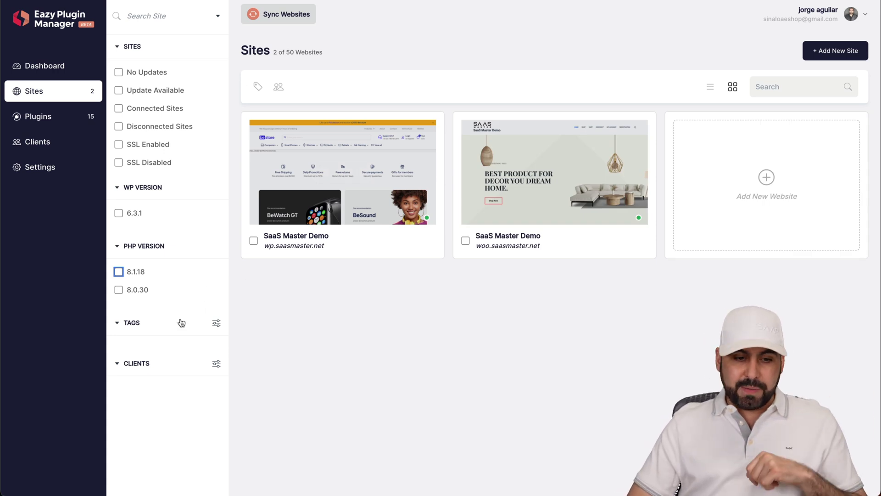
click(214, 325)
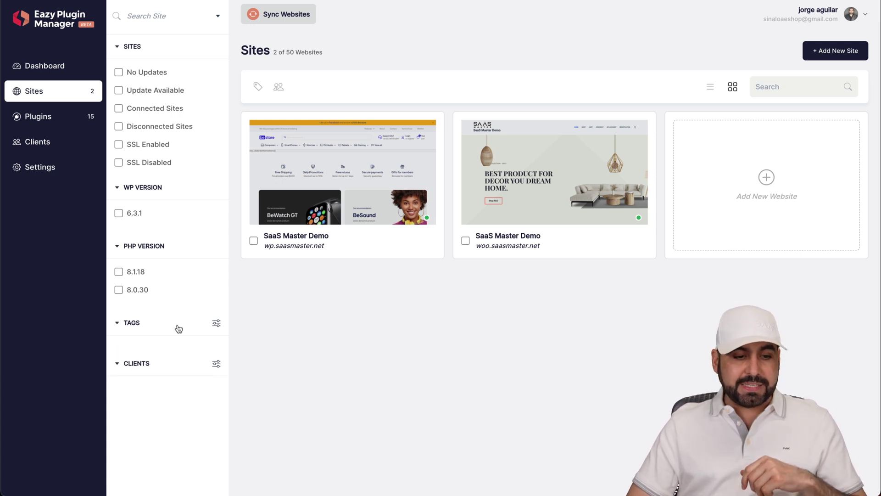
Step: Create a teal tag named 'Client' assigned to SaaS Master Demo (wp.saasmaster.net)
click(217, 326)
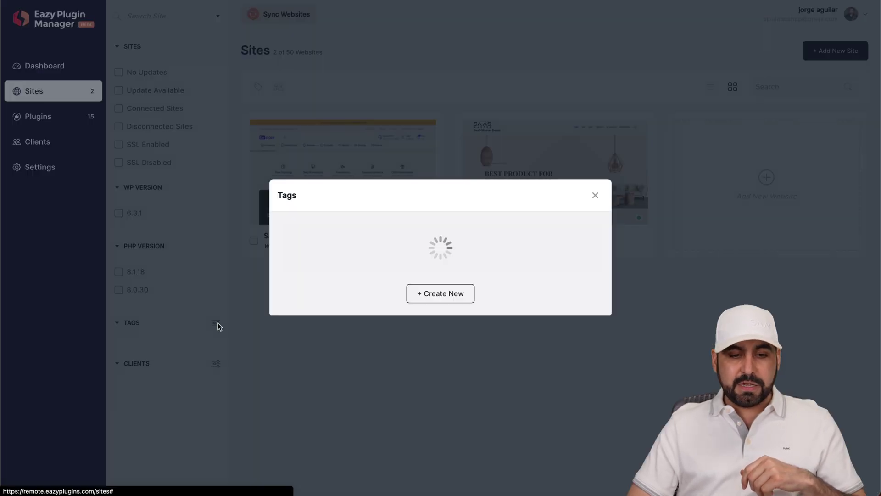
click(445, 295)
click(317, 215)
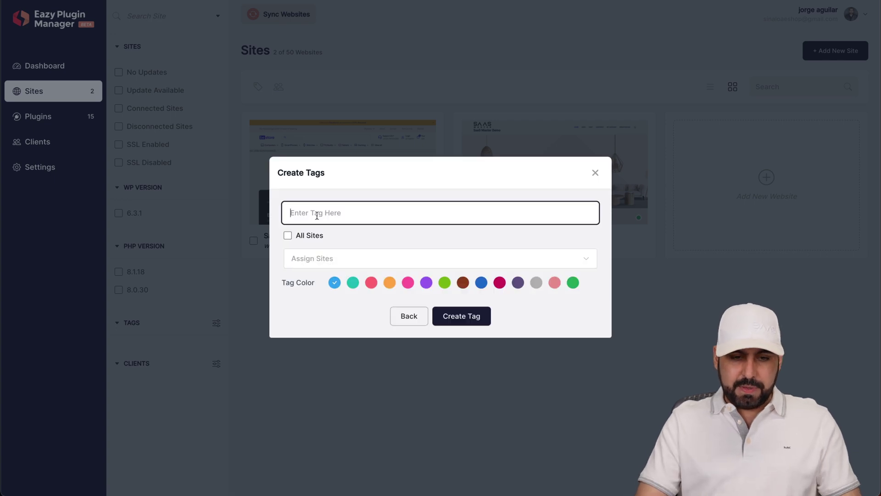
text(WP)
double_click(309, 211)
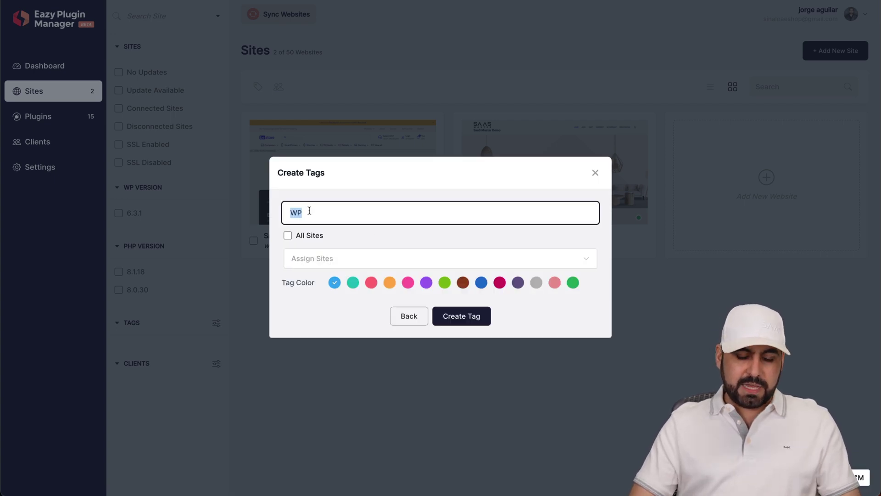
text(Client)
click(322, 258)
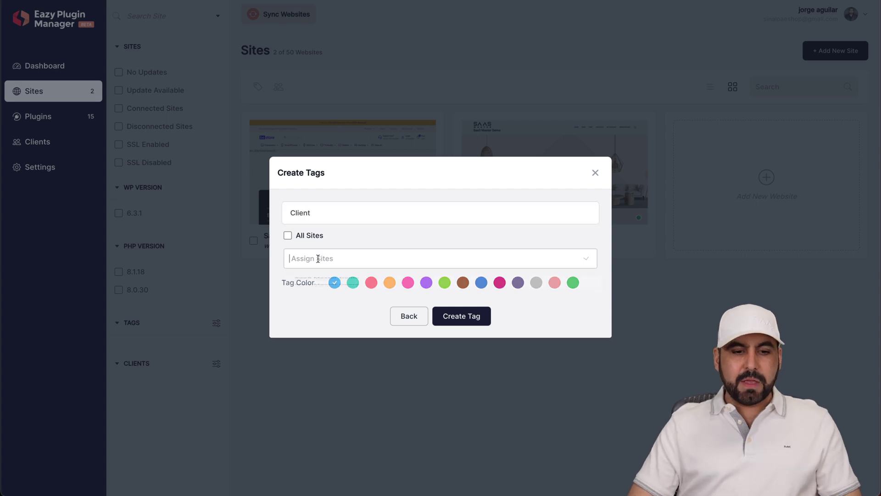
click(355, 297)
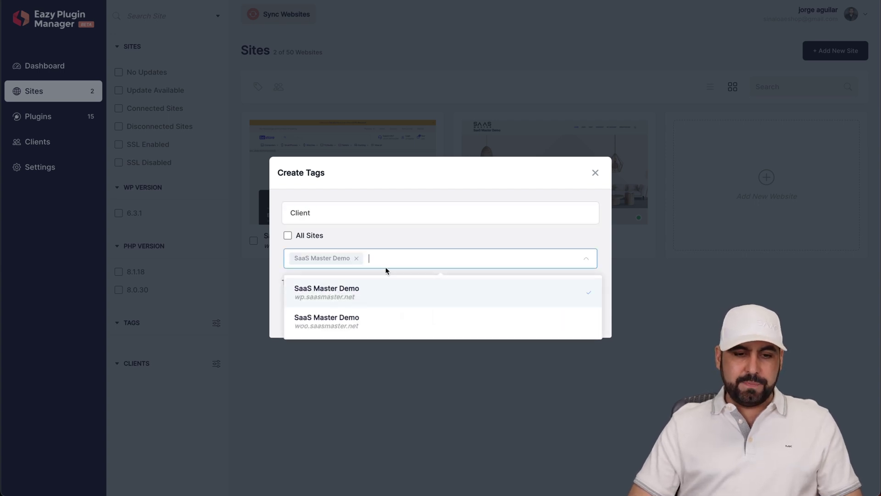
click(398, 241)
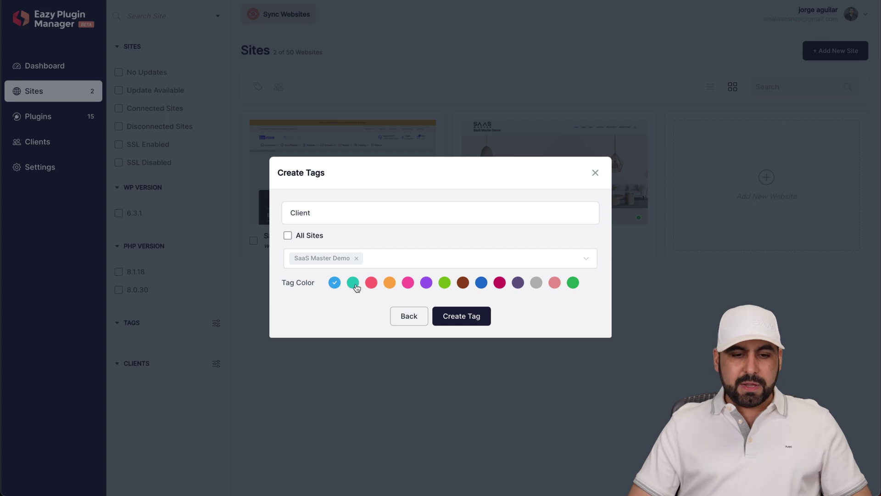
click(461, 313)
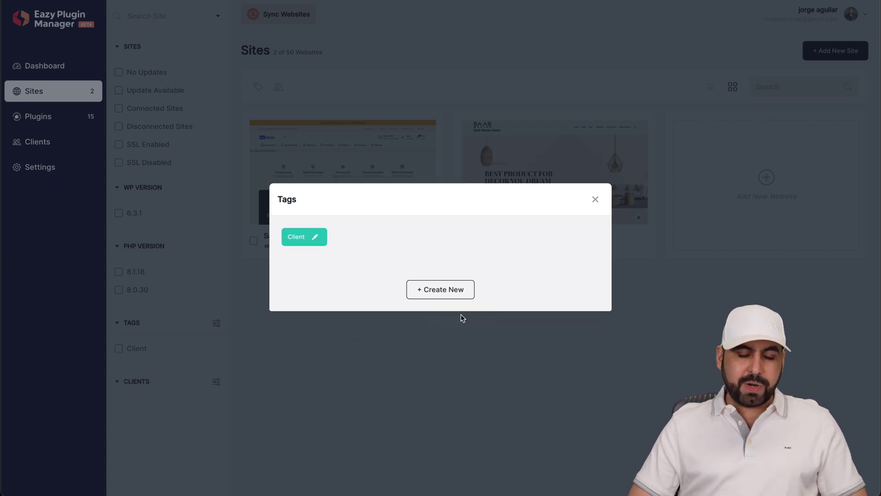
click(595, 199)
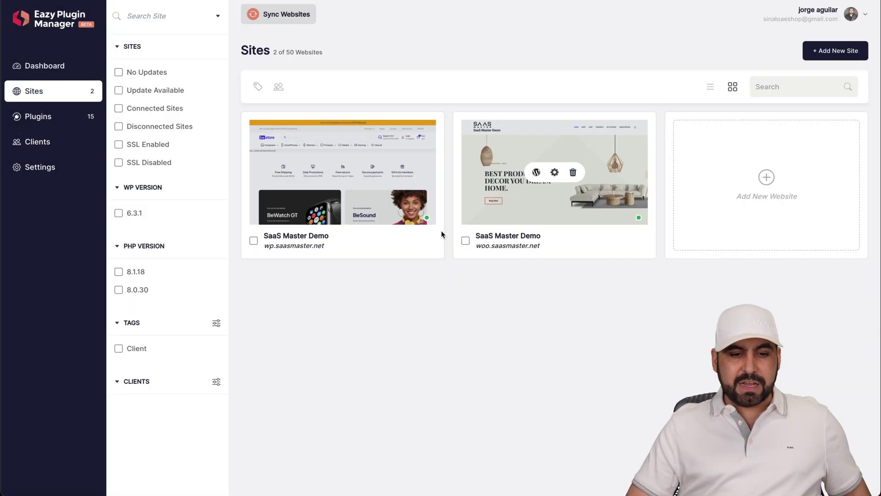
Step: Filter the Sites list by the Client tag, then clear the filter again
click(133, 348)
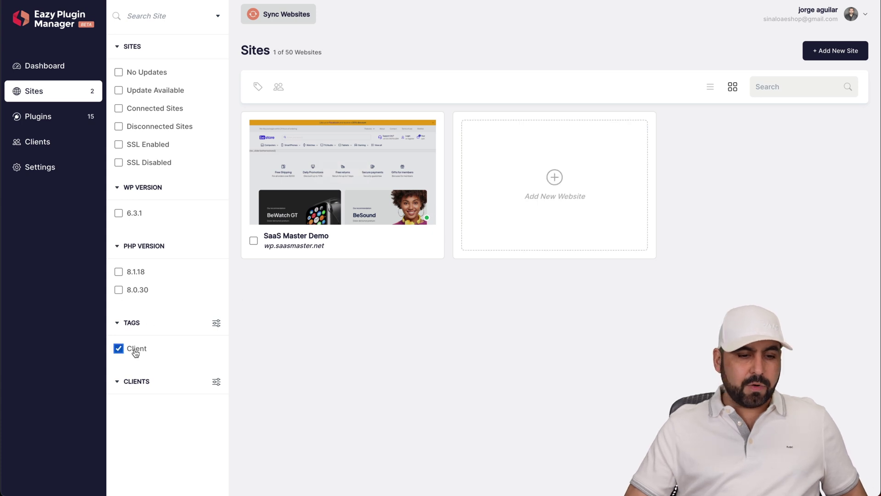
drag(134, 349, 186, 353)
click(124, 350)
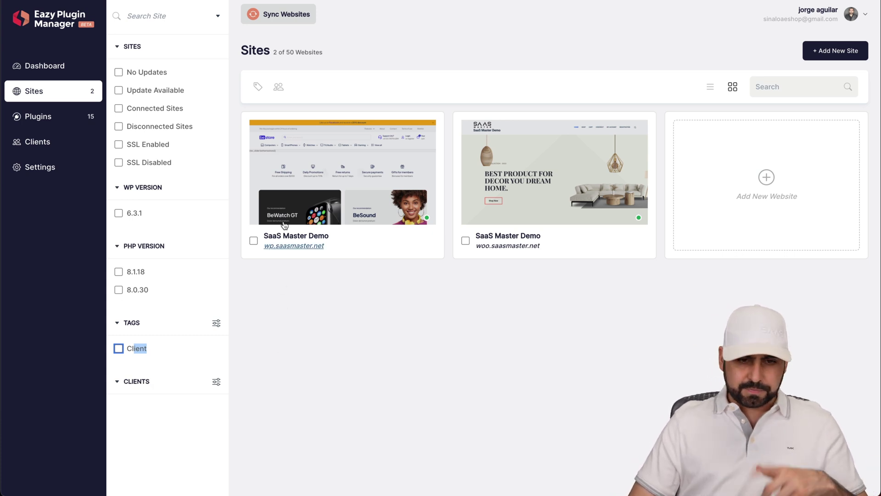
mouse_move(350, 200)
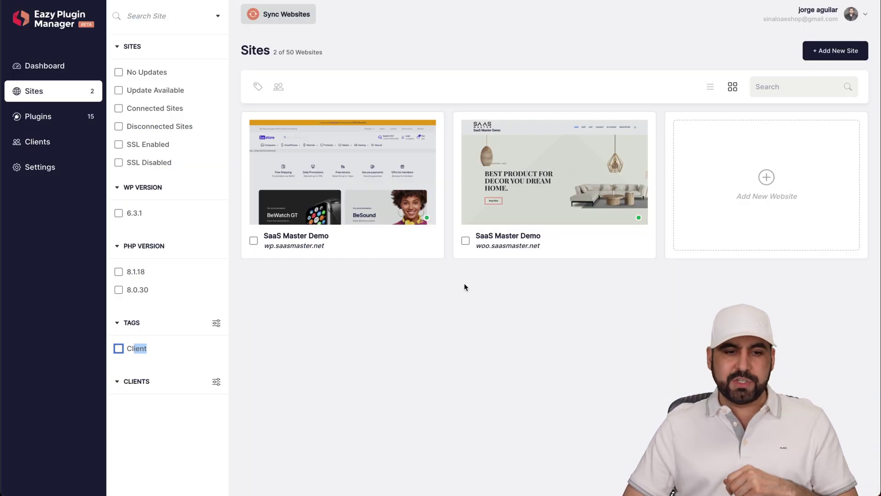
click(64, 123)
Step: Browse Contact Form 7's available versions without switching, then expand Elementor showing version 3.15.3
click(495, 111)
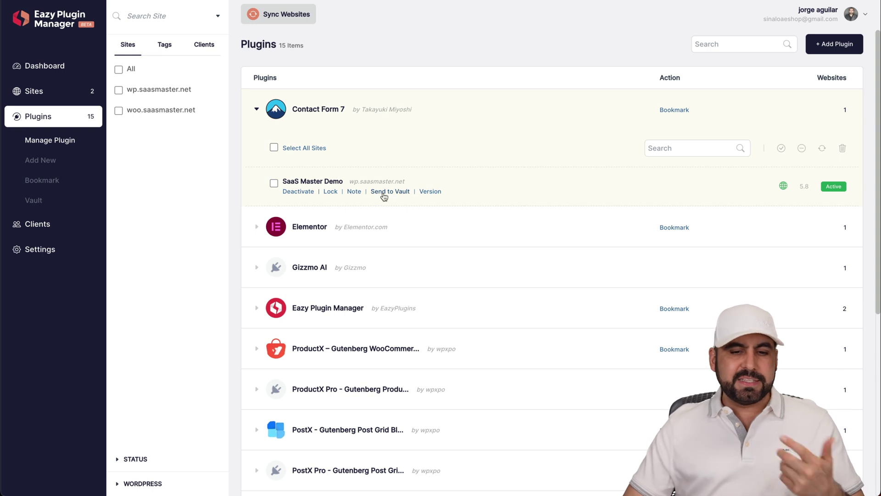
click(428, 193)
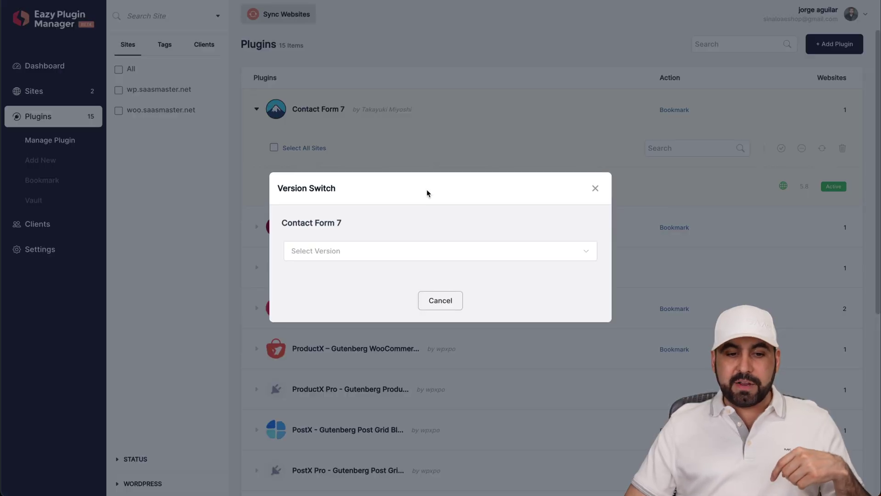
click(360, 253)
scroll(360, 323, down, 5)
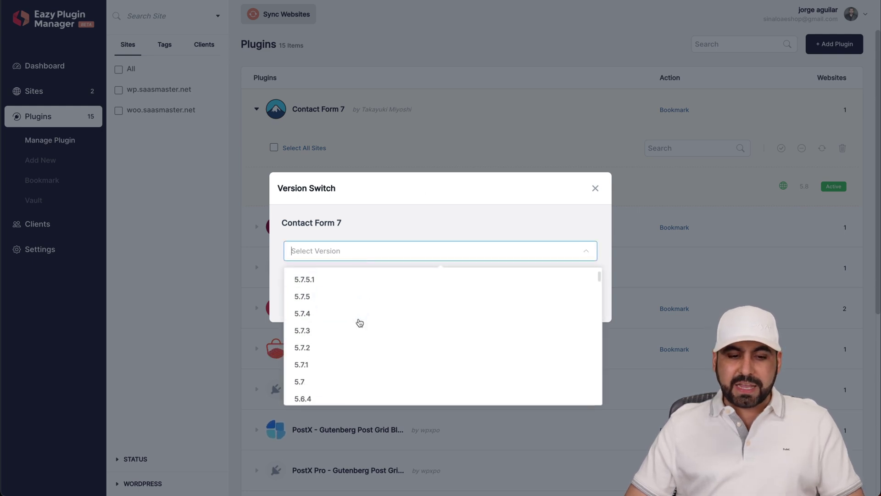
scroll(359, 323, down, 15)
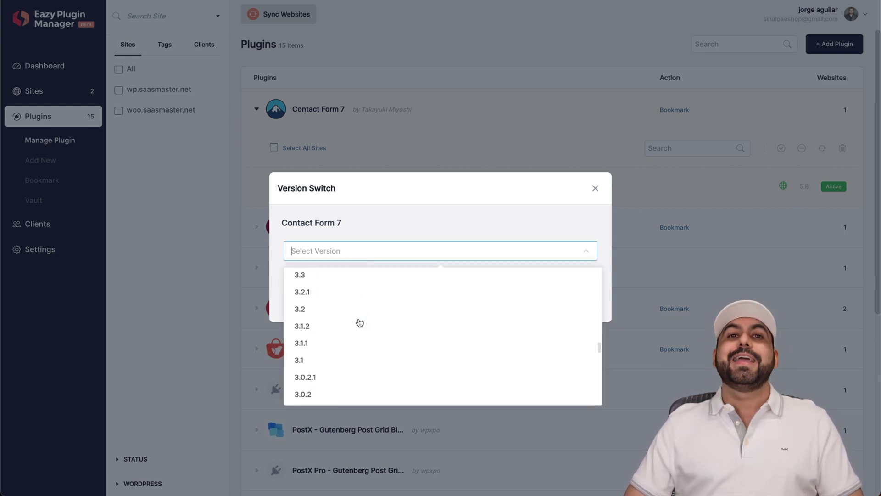
scroll(359, 323, down, 3)
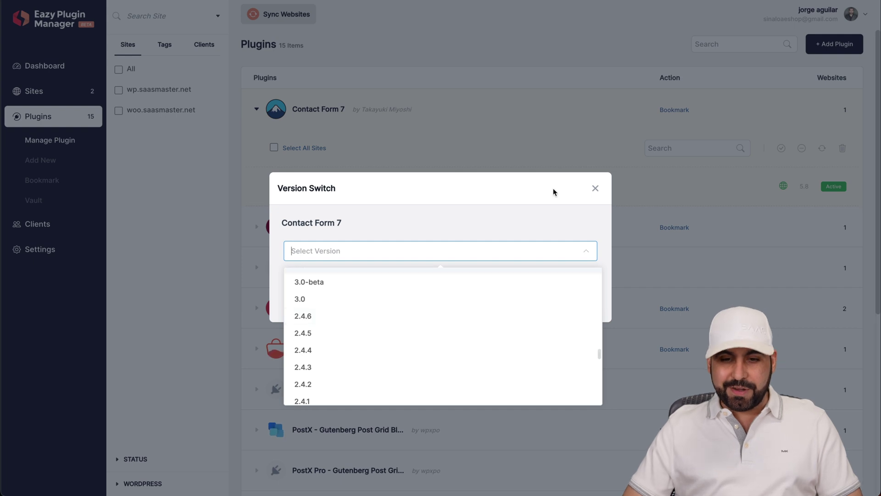
click(594, 188)
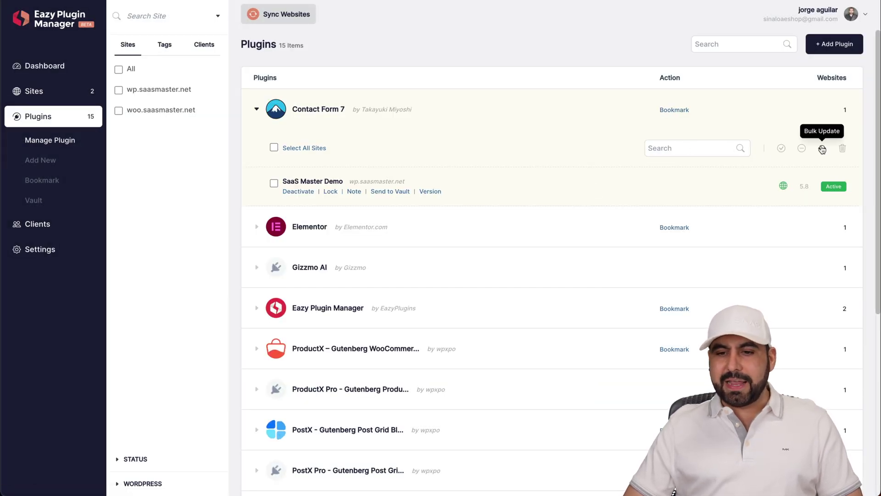
click(480, 234)
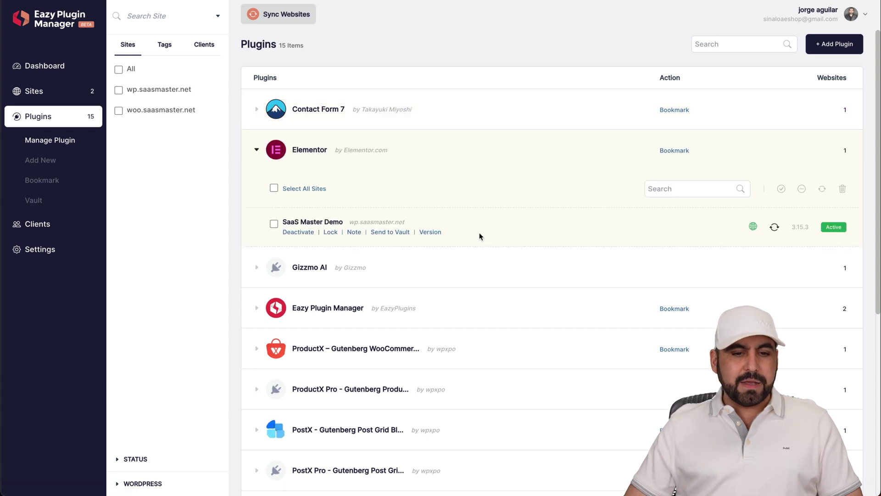
Step: Update Elementor on wp.saasmaster.net from 3.15.3 to 3.16.3 and dismiss the confirmation
click(774, 229)
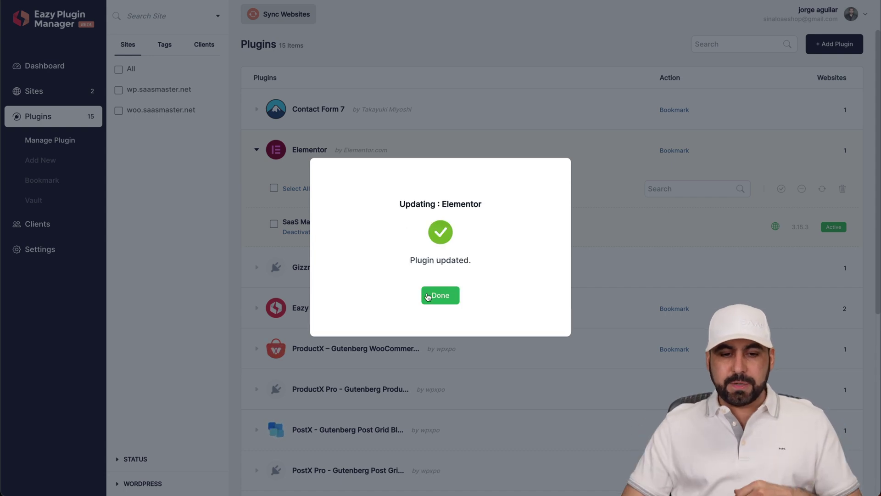
click(427, 296)
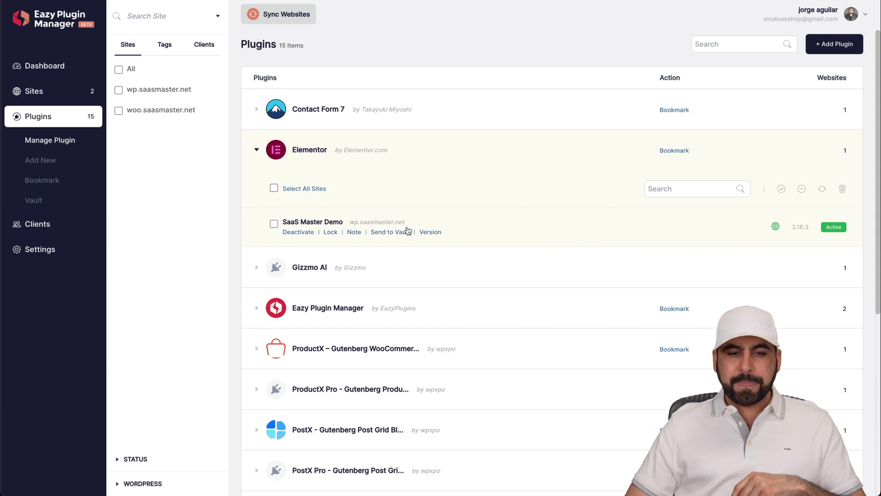
scroll(478, 263, down, 6)
Step: Show plugins from all sites, then go to Plugins > Add New to see featured plugins
scroll(480, 264, up, 6)
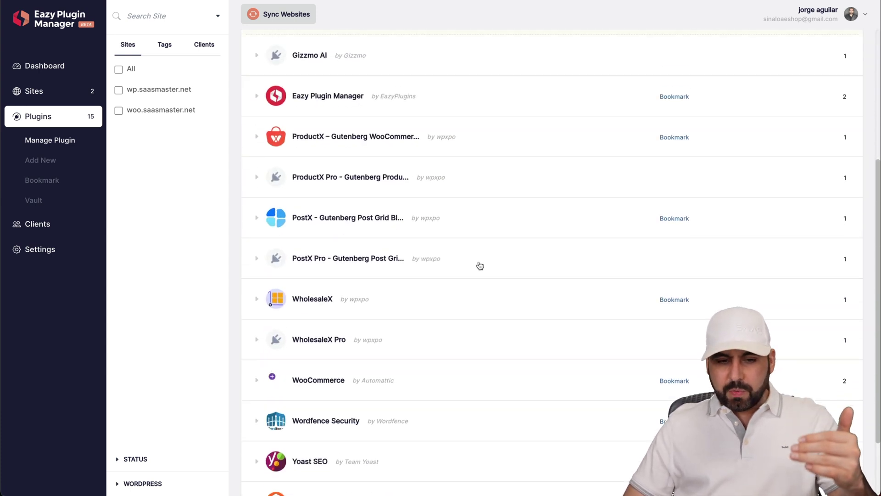
click(118, 70)
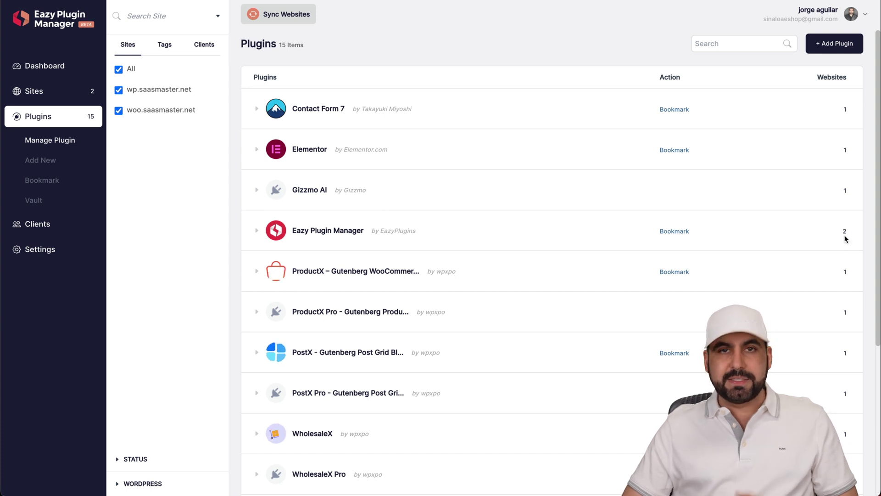
scroll(792, 282, down, 5)
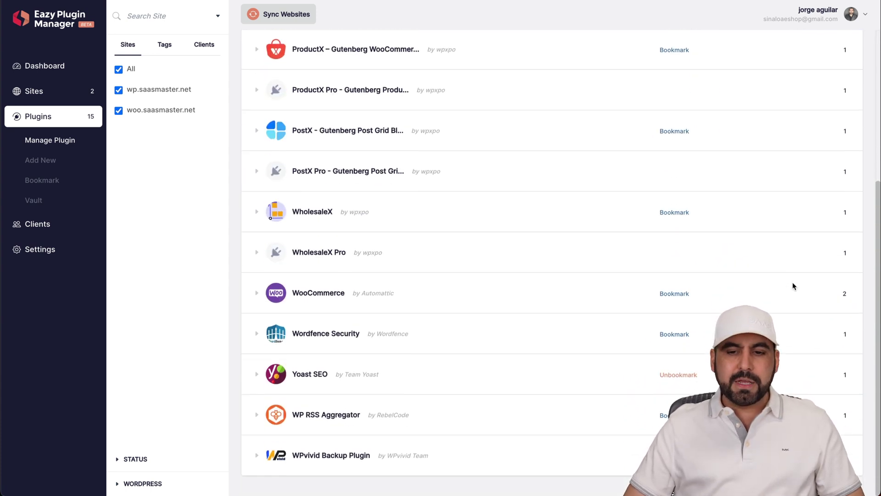
scroll(315, 395, up, 5)
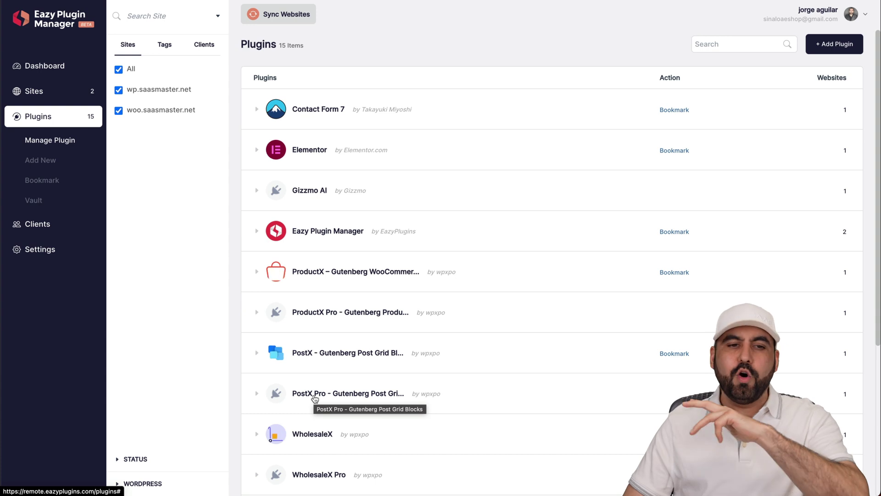
click(40, 165)
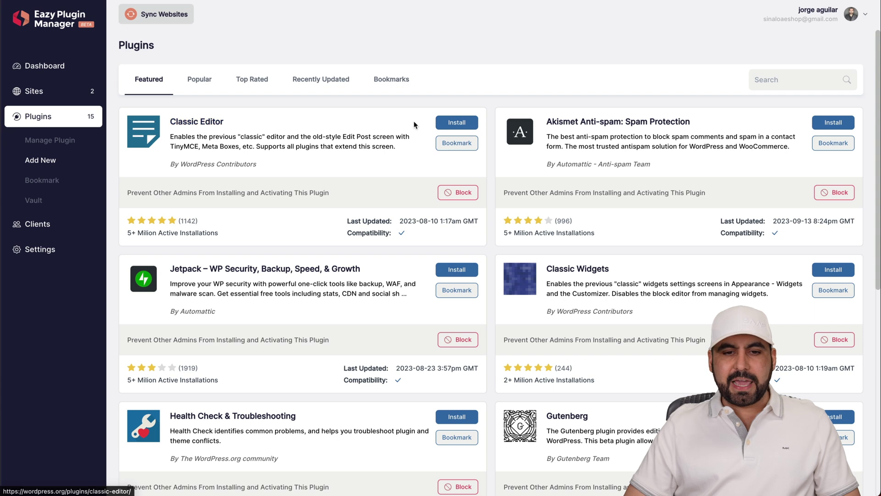
Step: Install Classic Editor on SaaS Master Demo (wp.saasmaster.net), then bookmark it
click(440, 123)
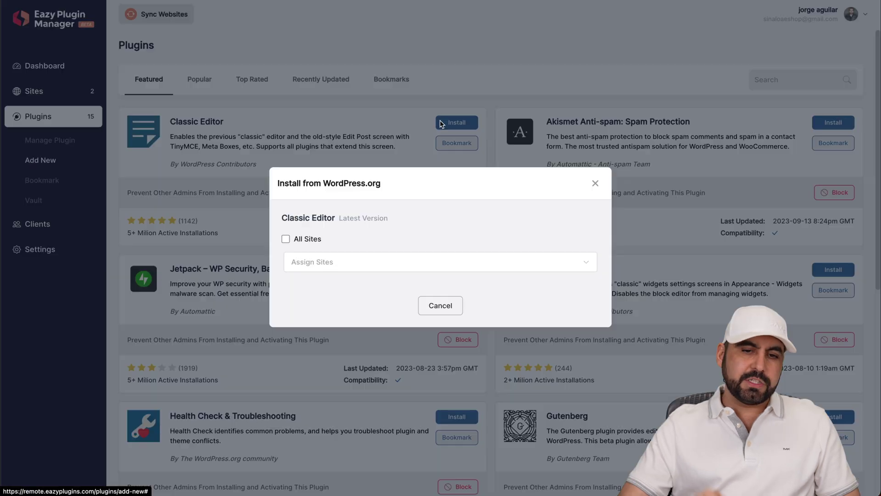
click(339, 262)
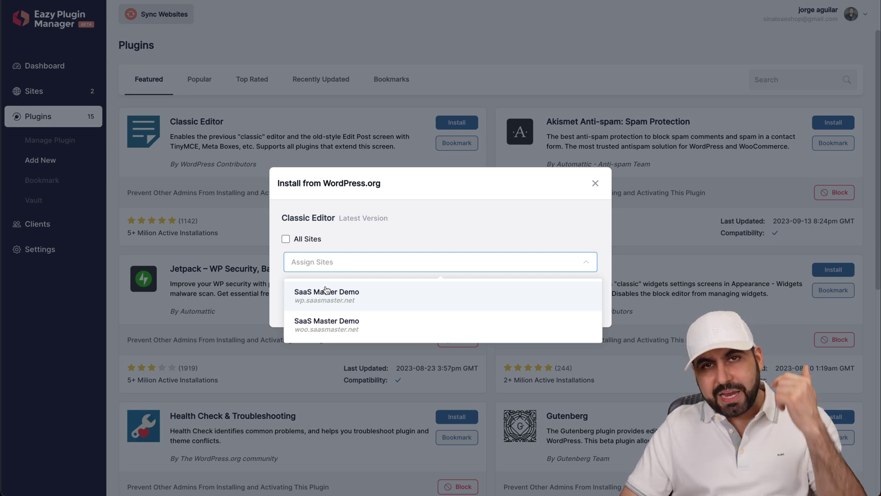
click(327, 290)
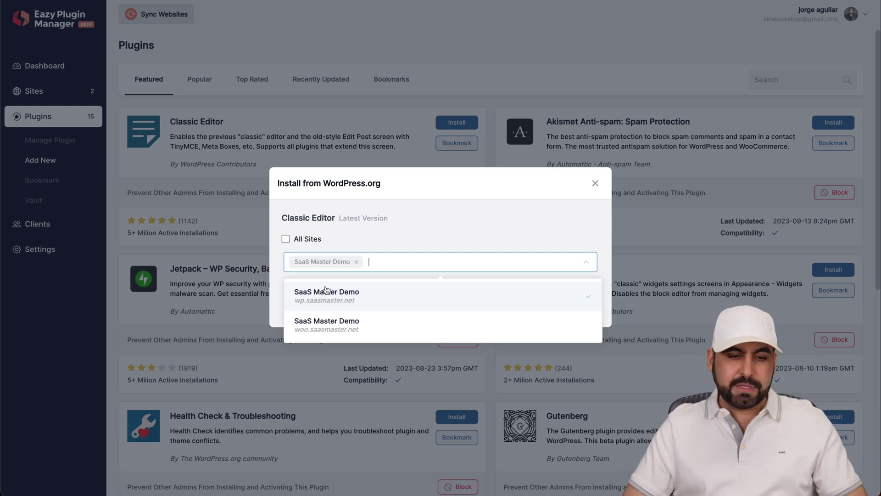
click(397, 191)
click(472, 304)
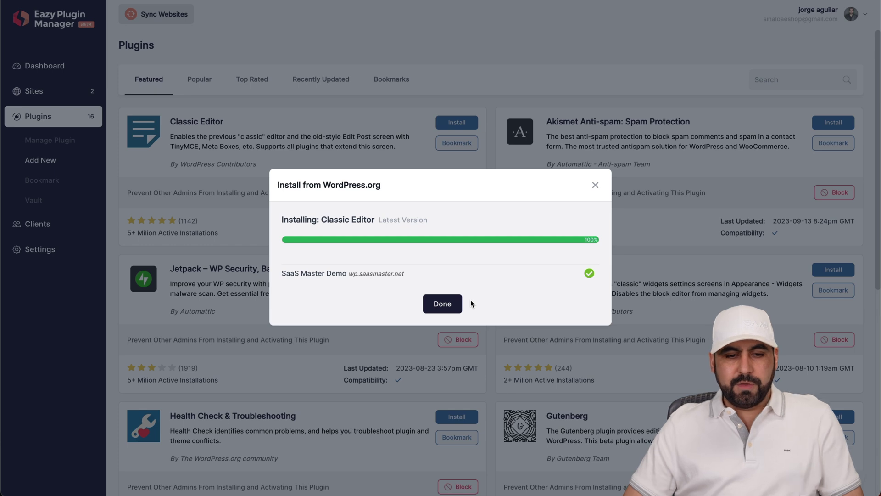
click(452, 305)
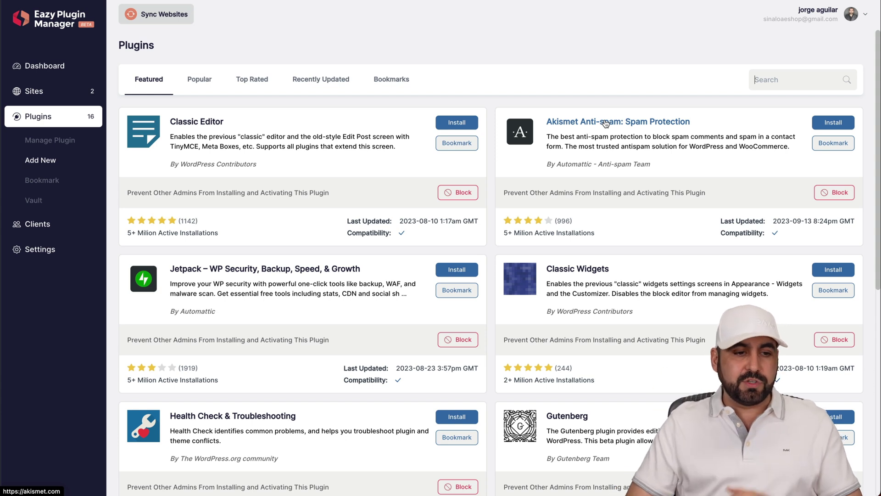
click(457, 143)
Step: Confirm the Classic Editor bookmark and review the Bookmark and Vault lists
click(441, 294)
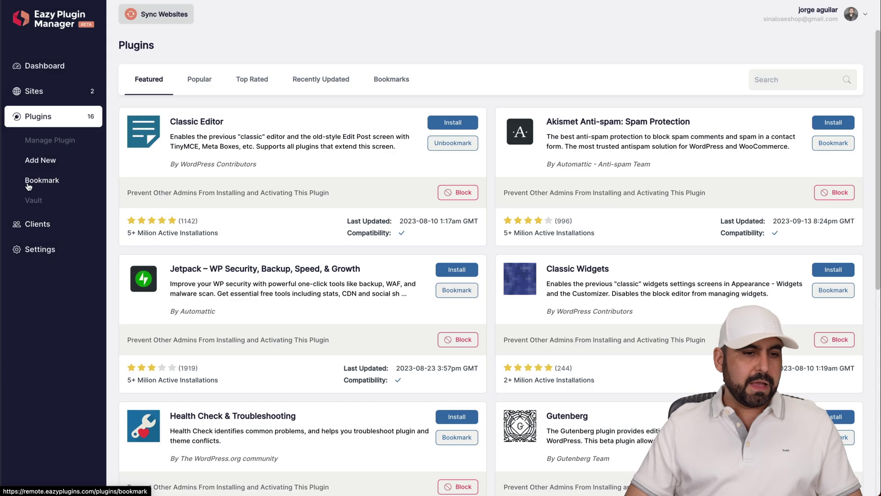
click(48, 182)
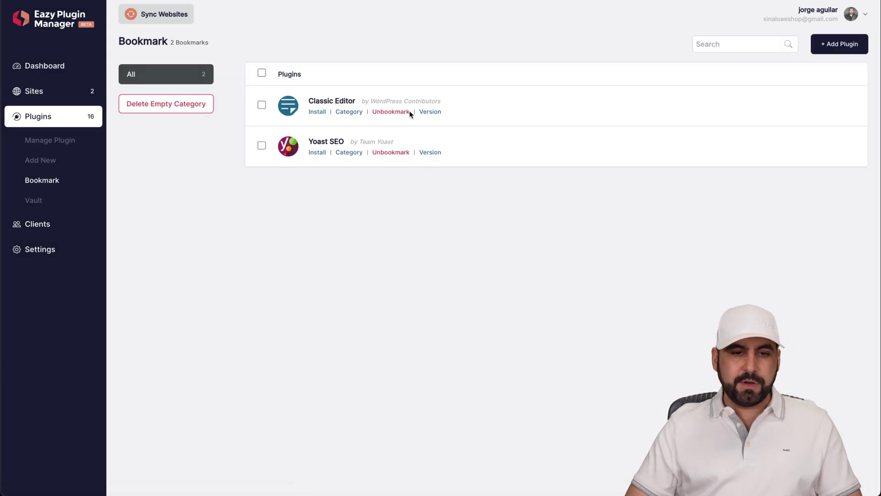
click(32, 202)
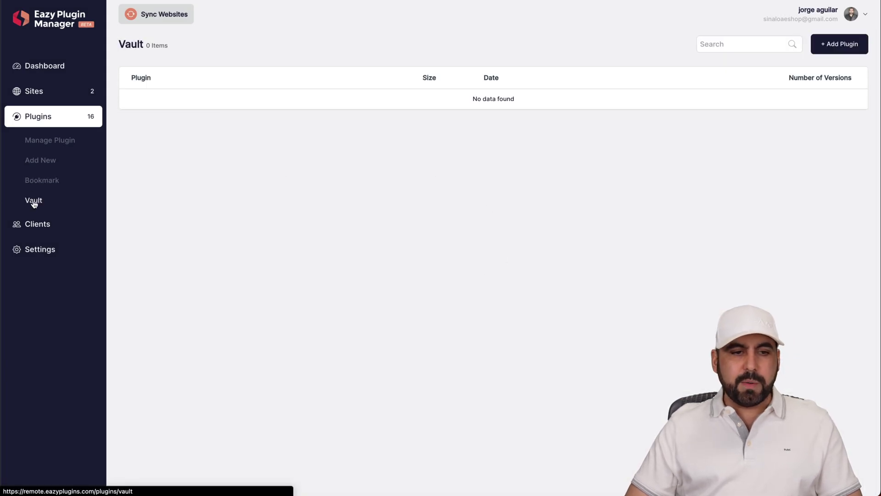
Step: Send PostX – Gutenberg Post Grid Blocks from the Manage Plugin list to the vault
click(50, 144)
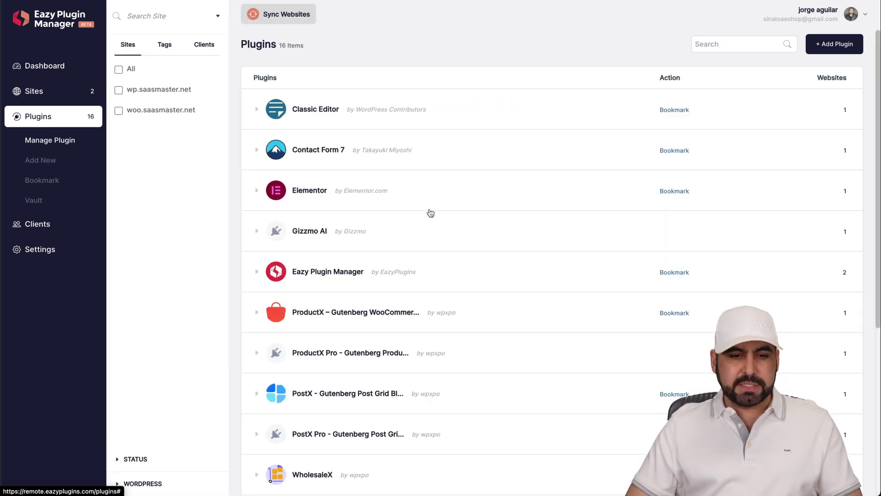
scroll(401, 262, down, 2)
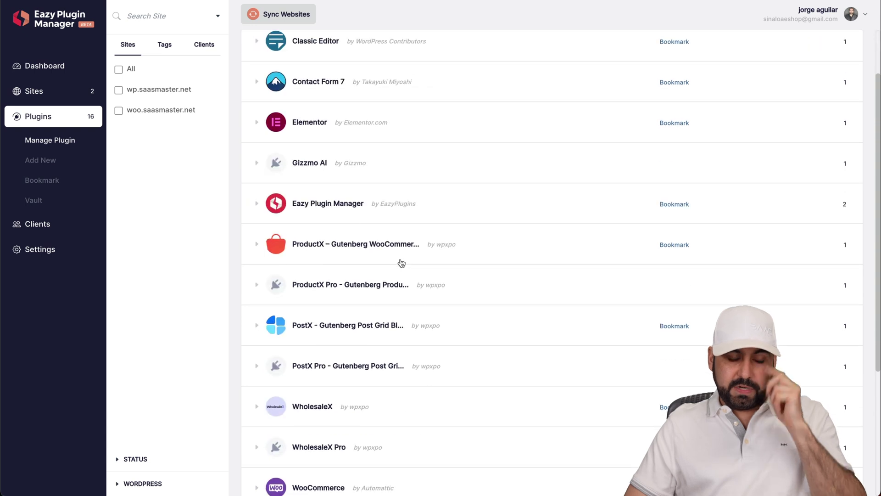
click(385, 330)
scroll(394, 332, down, 3)
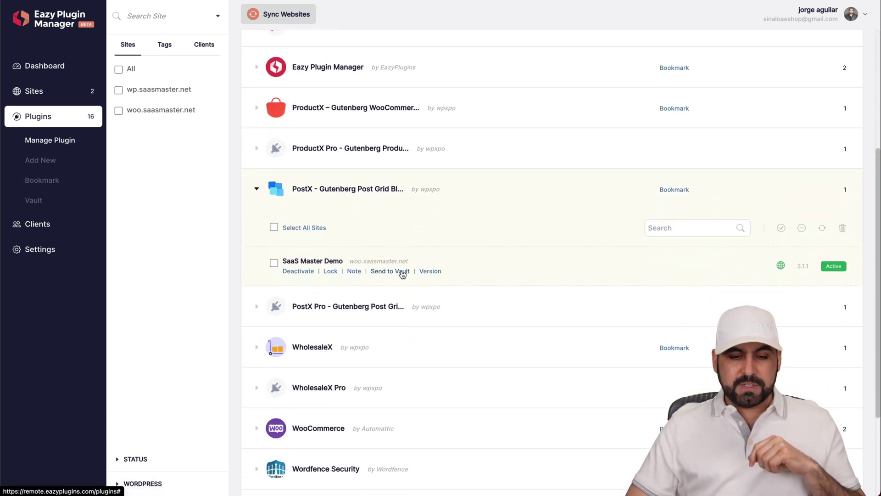
click(403, 272)
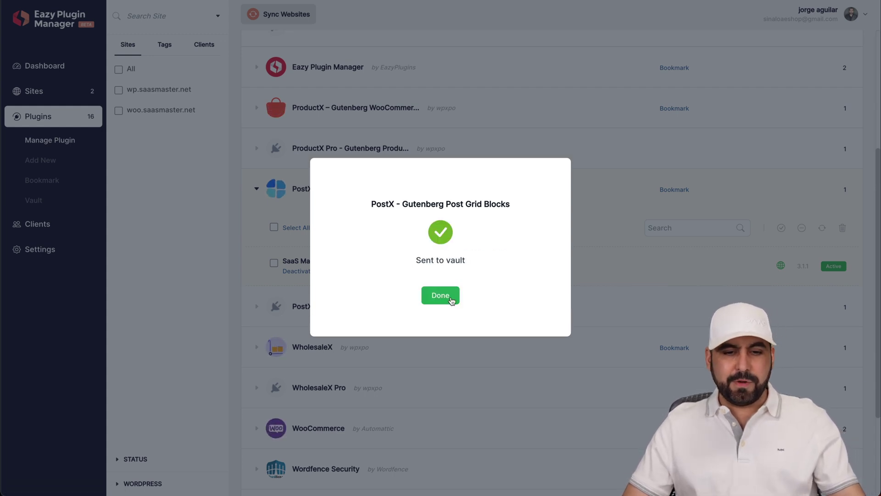
Step: Open the Vault and expand PostX to show its stored version 3.1.1
click(441, 296)
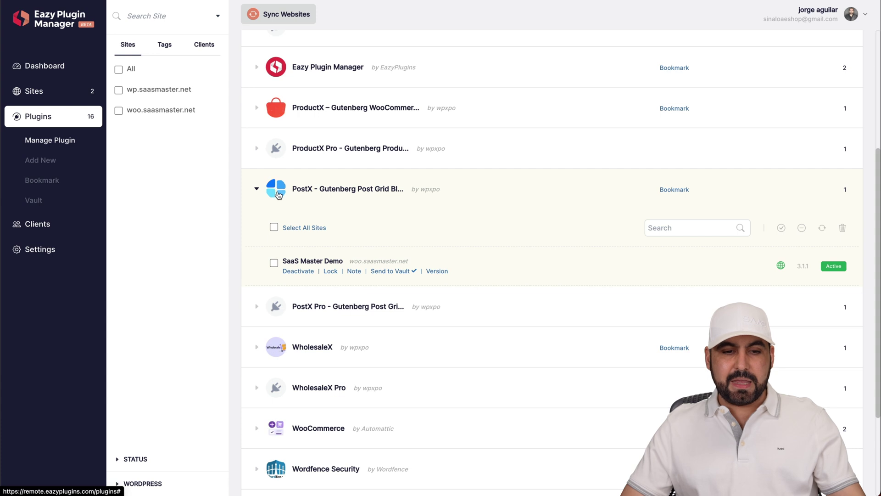
click(34, 203)
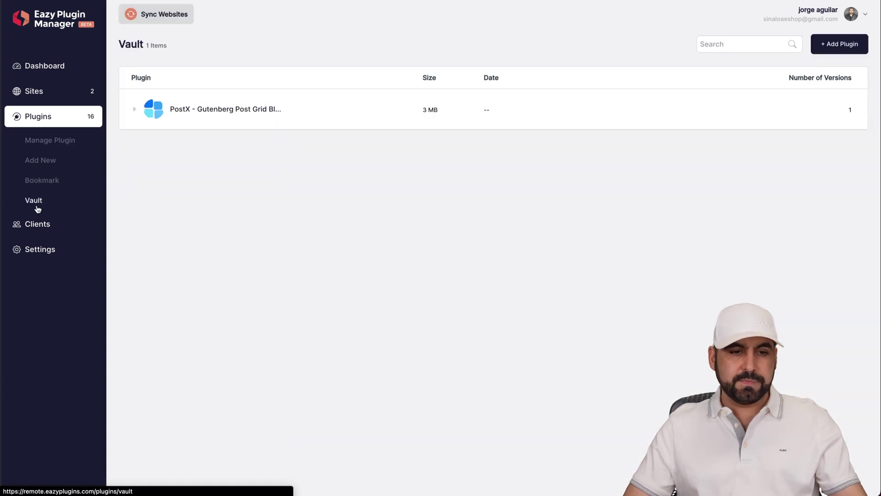
click(310, 105)
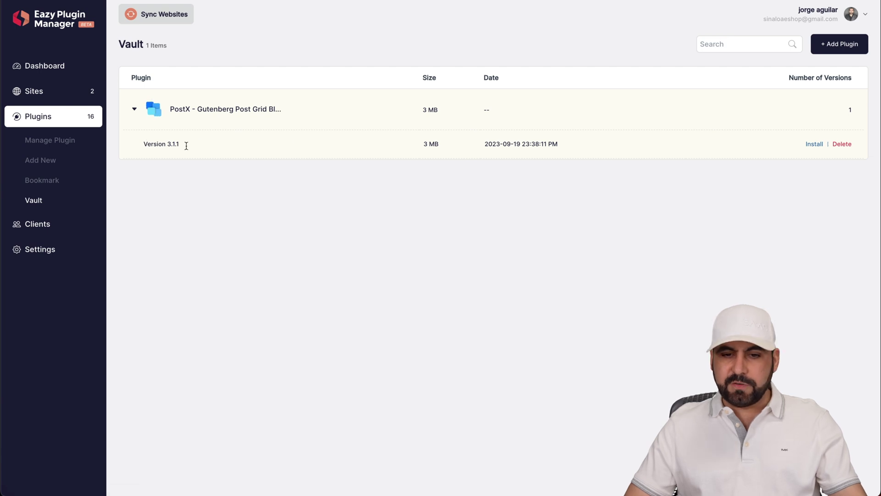
Step: Install the vaulted PostX 3.1.1 on wp.saasmaster.net and verify it in WordPress Plugins
click(811, 144)
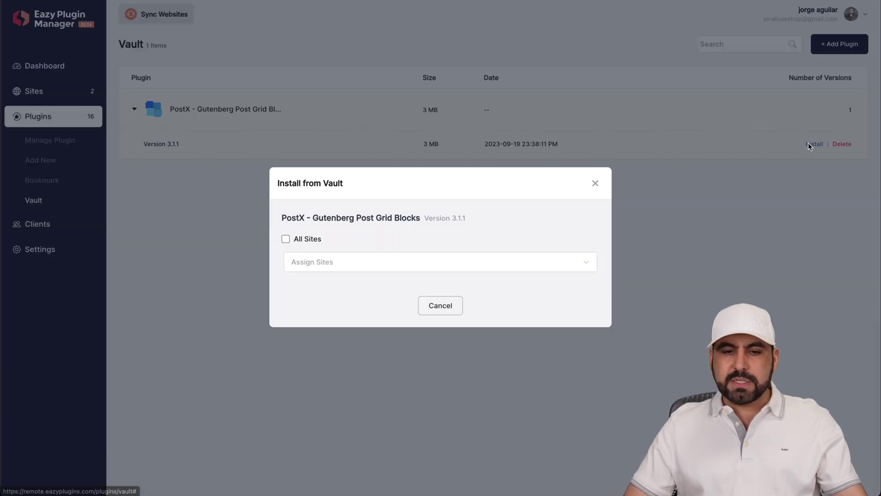
click(370, 254)
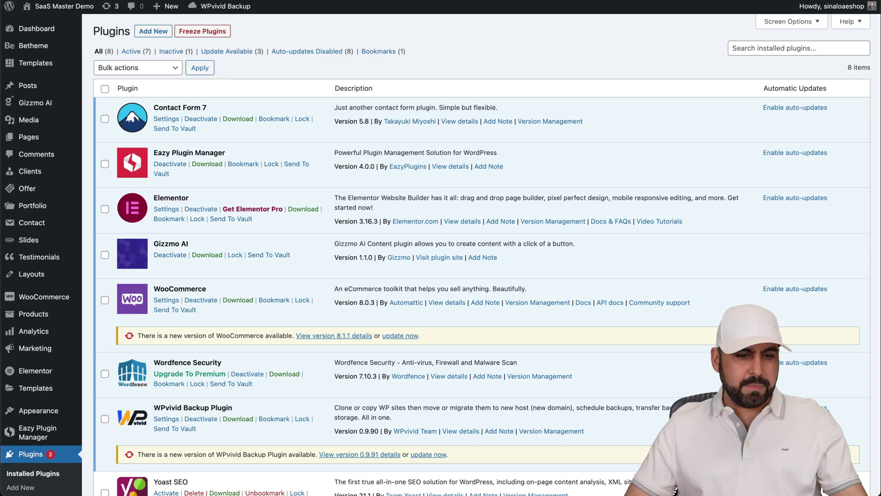
scroll(482, 276, down, 3)
scroll(482, 275, up, 3)
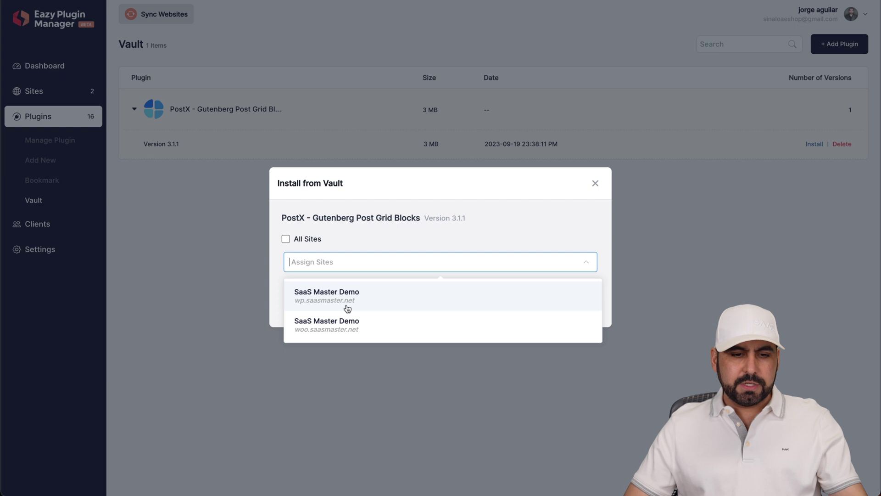
click(349, 305)
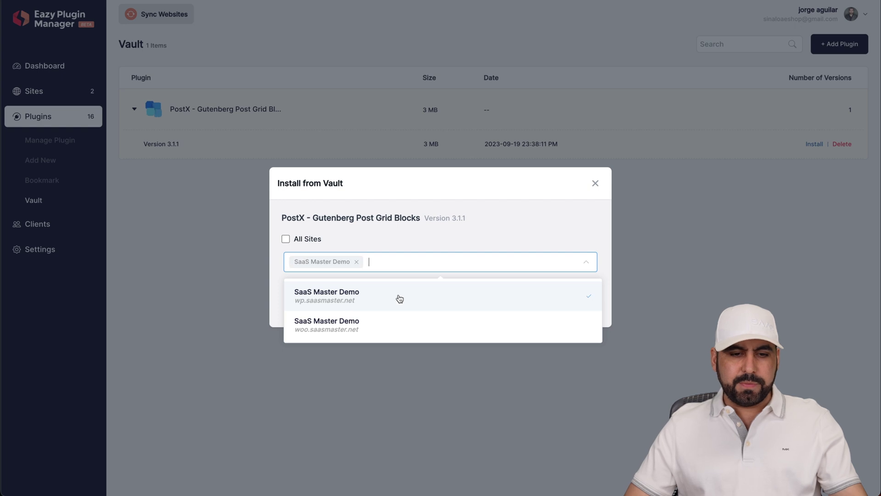
click(483, 250)
click(454, 304)
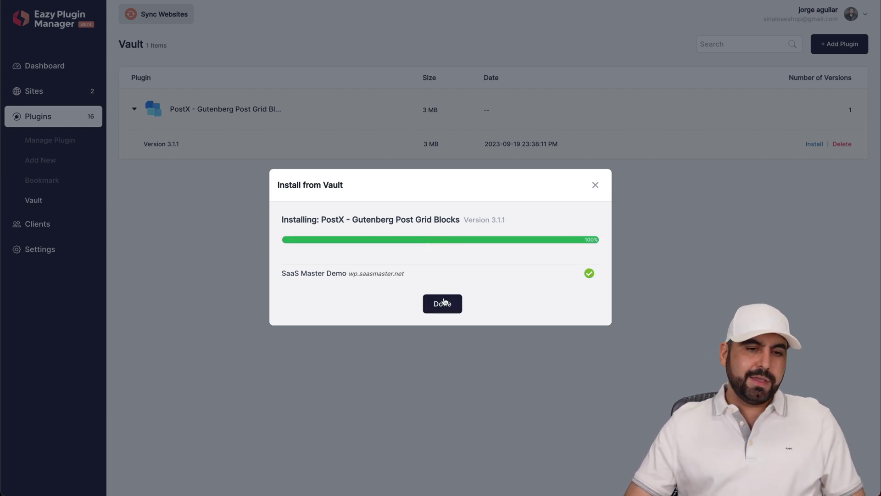
click(443, 303)
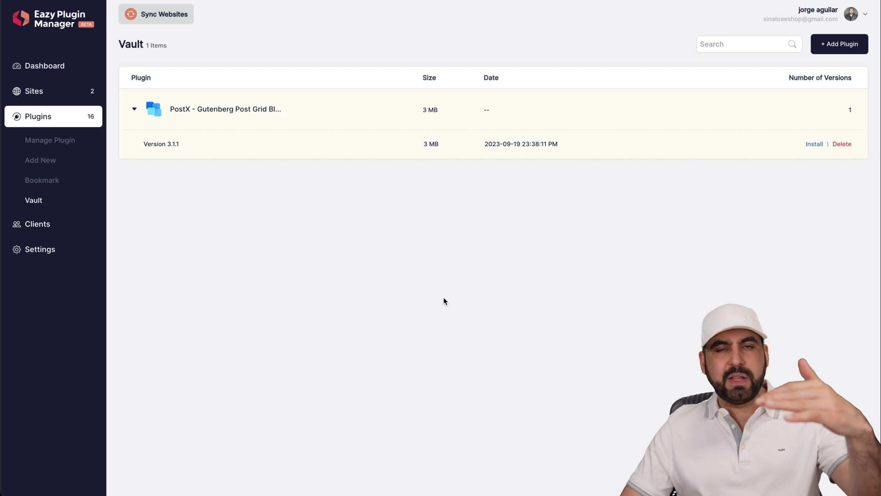
click(676, 2)
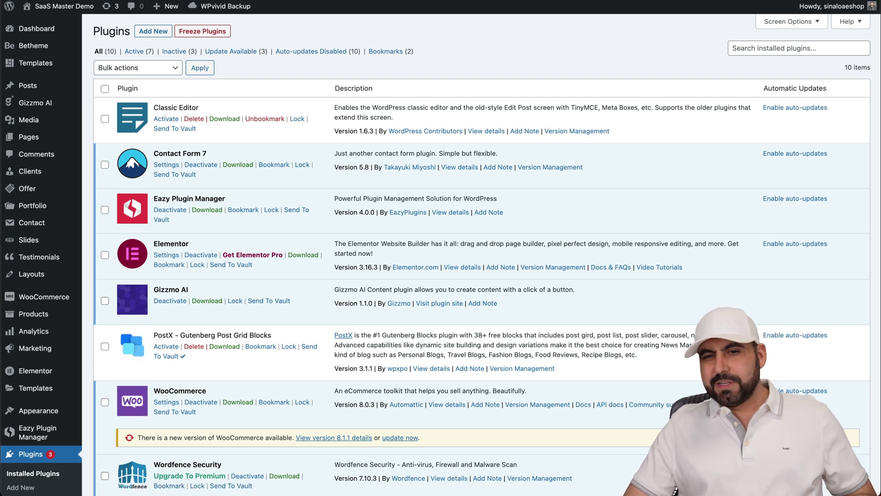
key(ctrl+Tab)
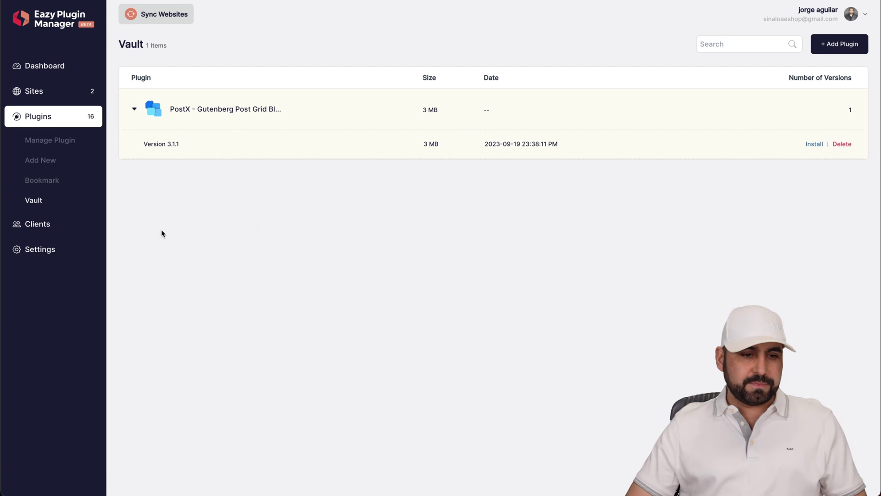
Step: Visit Clients, abandon a new client without saving, and return to the Dashboard overview
click(37, 224)
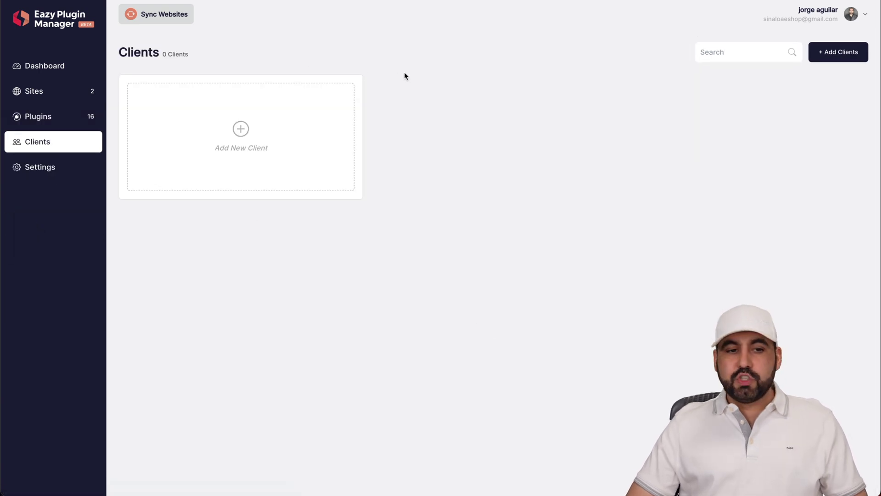
click(245, 141)
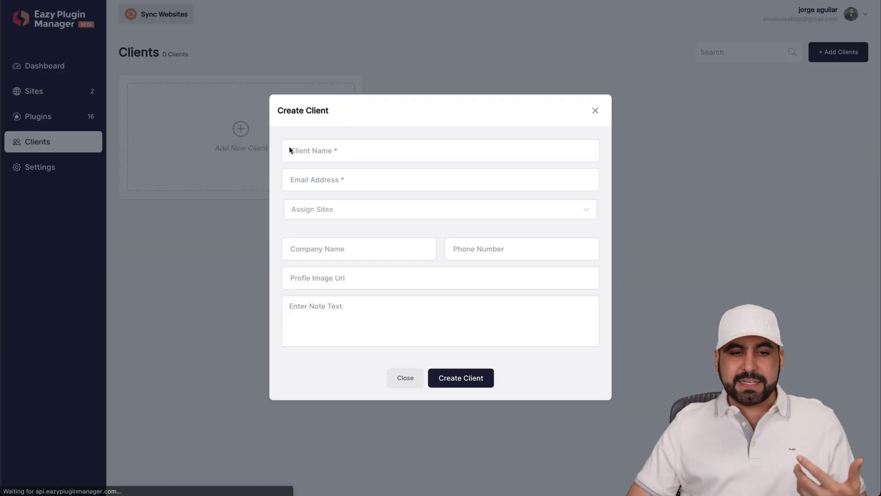
click(326, 155)
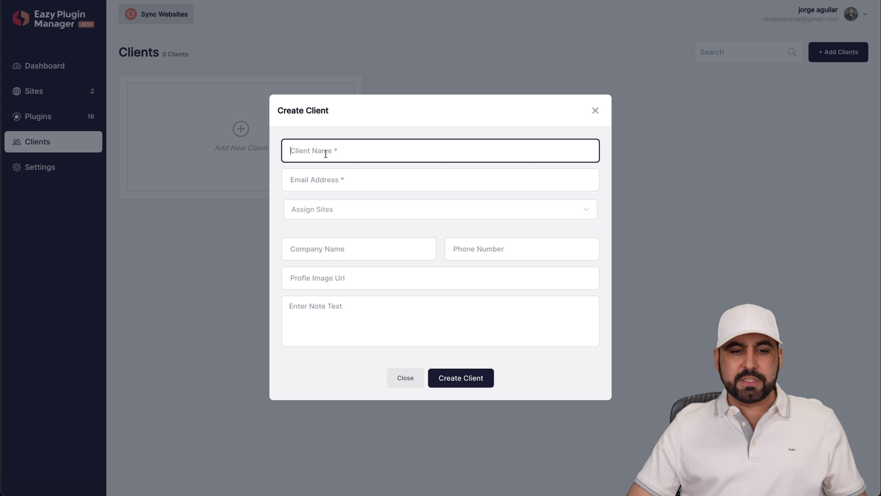
click(406, 377)
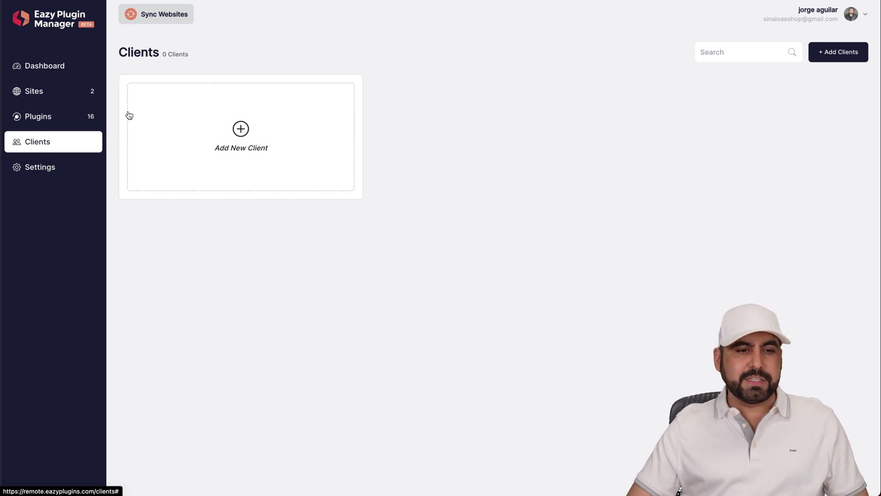
click(66, 70)
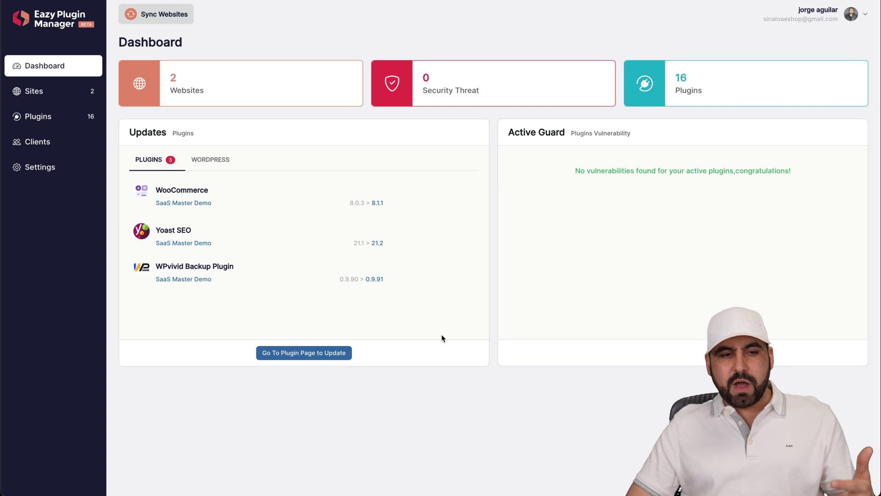
Step: Open Sites and jump to wp.saasmaster.net's WordPress Plugins page listing 10 plugins
click(28, 97)
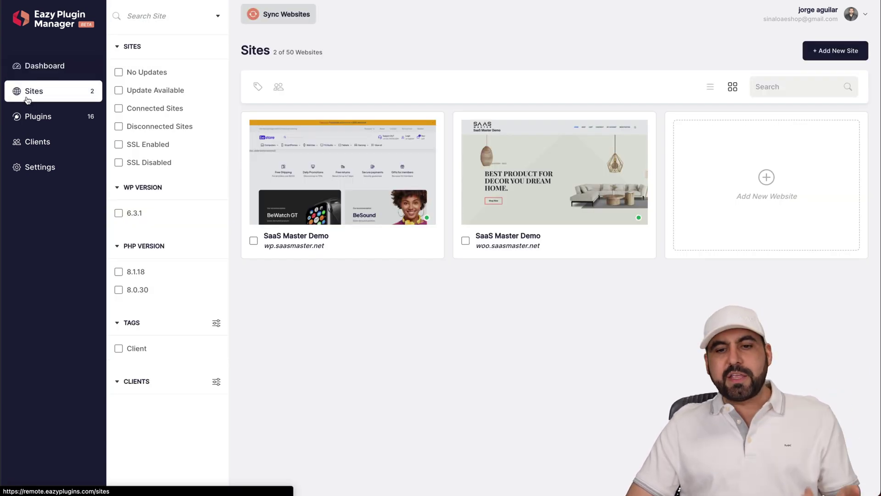
mouse_move(576, 168)
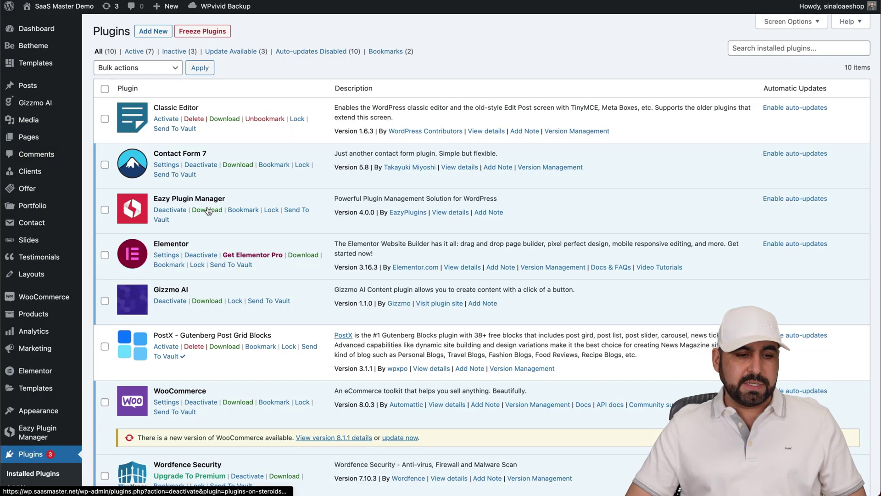
scroll(108, 356, down, 1)
Step: Open Eazy Plugin Manager's in-site Dashboard showing 10 installed, 7 active and 3 inactive plugins
scroll(109, 356, down, 5)
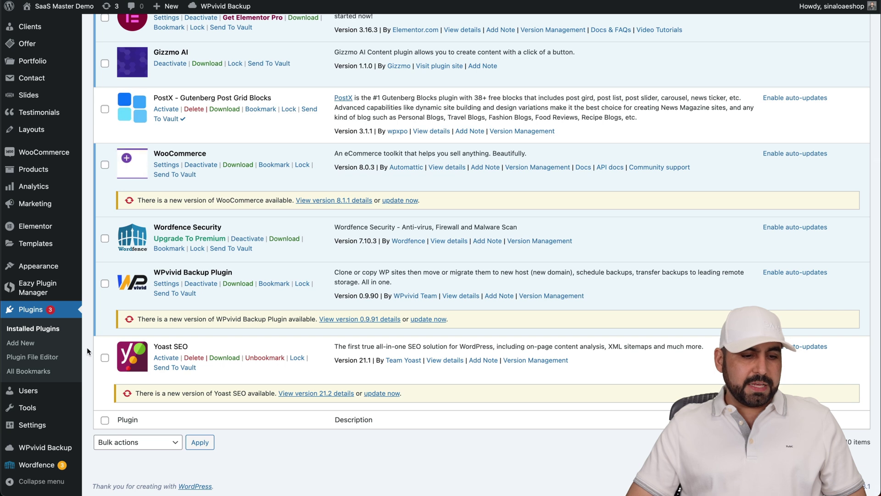
mouse_move(44, 292)
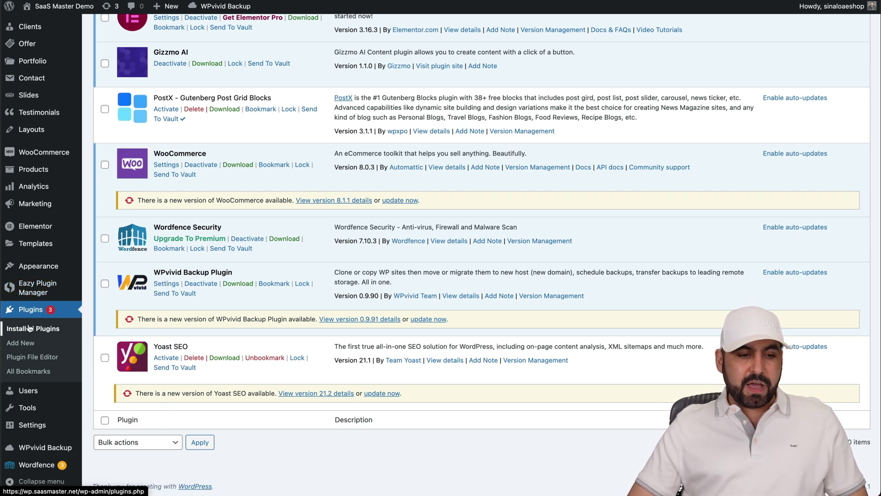
click(33, 295)
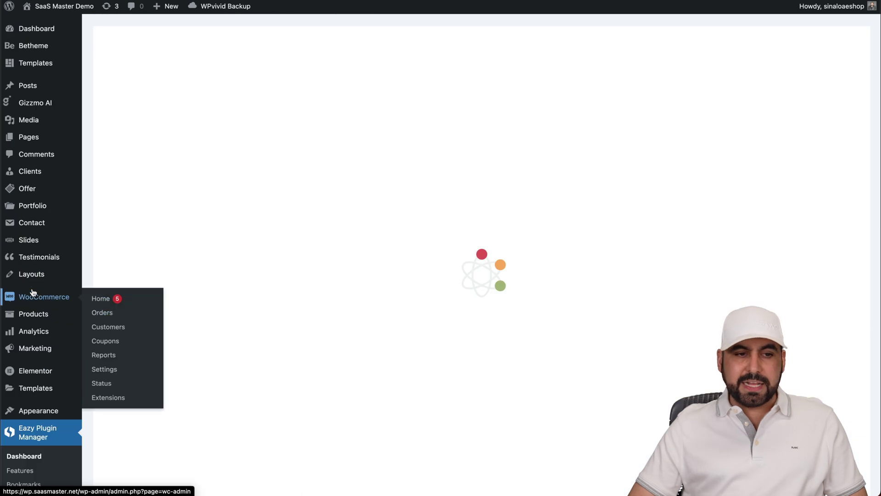
scroll(390, 335, down, 5)
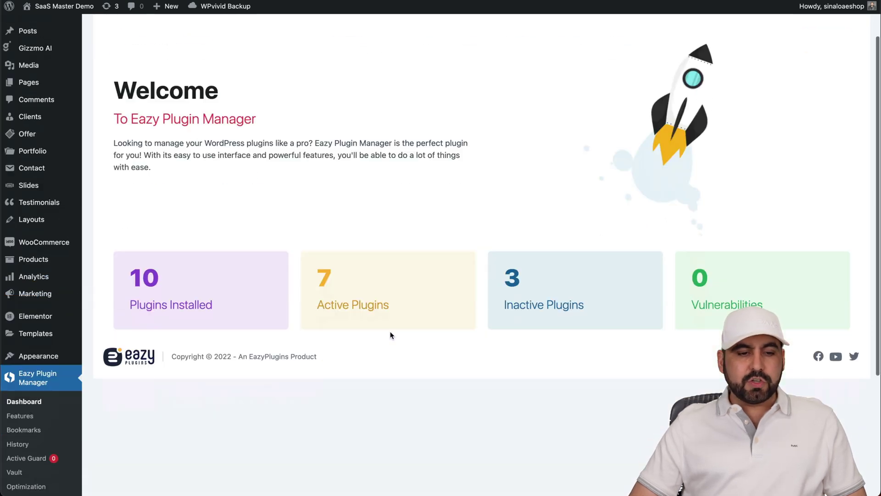
scroll(390, 335, up, 5)
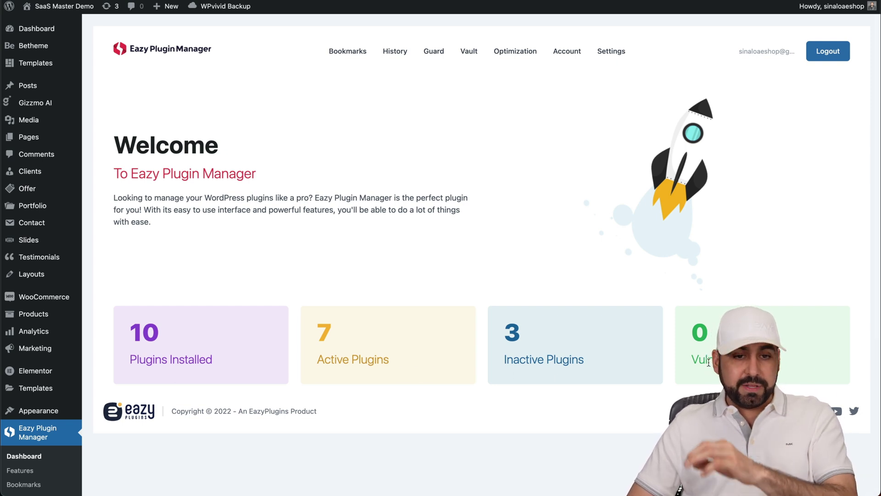
Step: Browse the Bookmarks, History, Guard and Vault tabs, then expand Contact Form 7 under Optimization
click(348, 52)
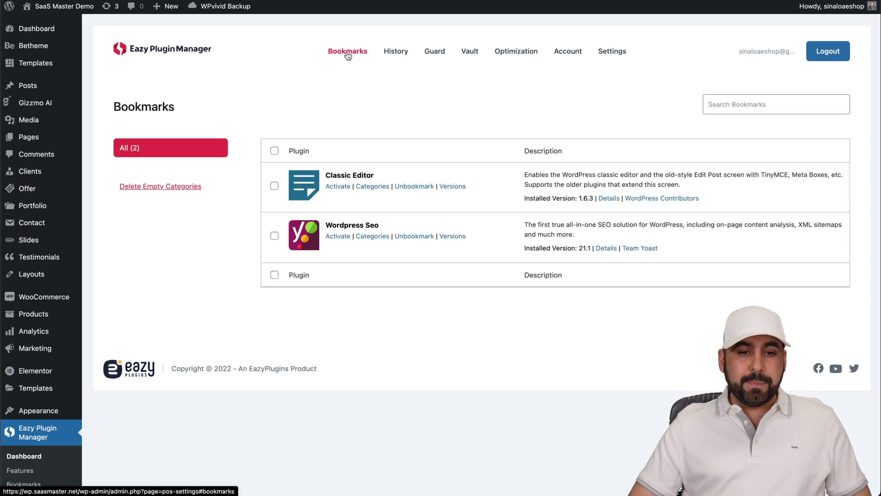
click(388, 52)
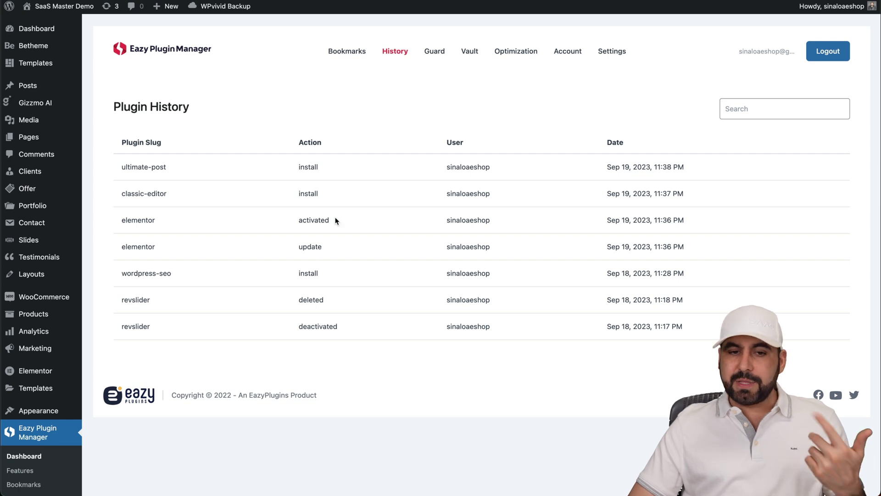
click(438, 52)
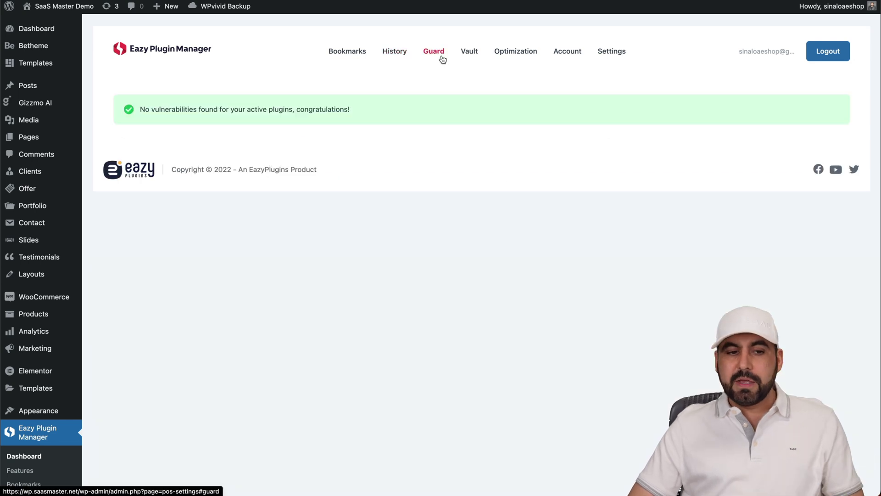
click(469, 53)
click(506, 54)
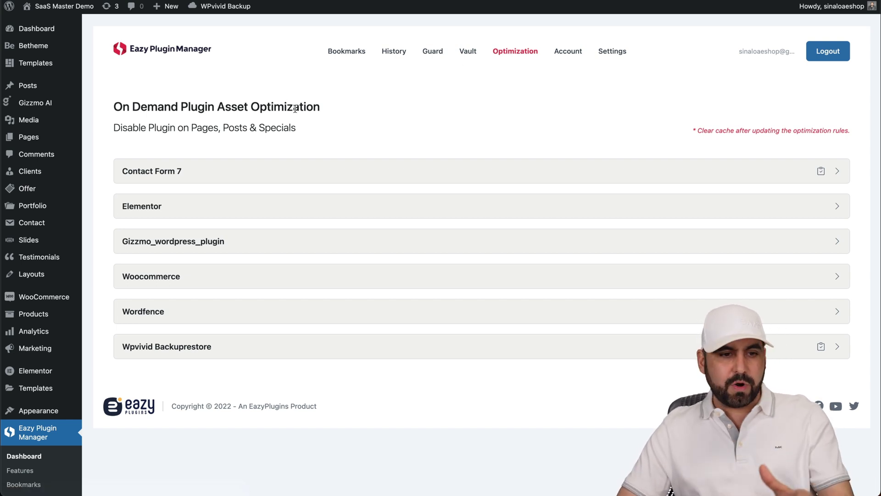
click(166, 172)
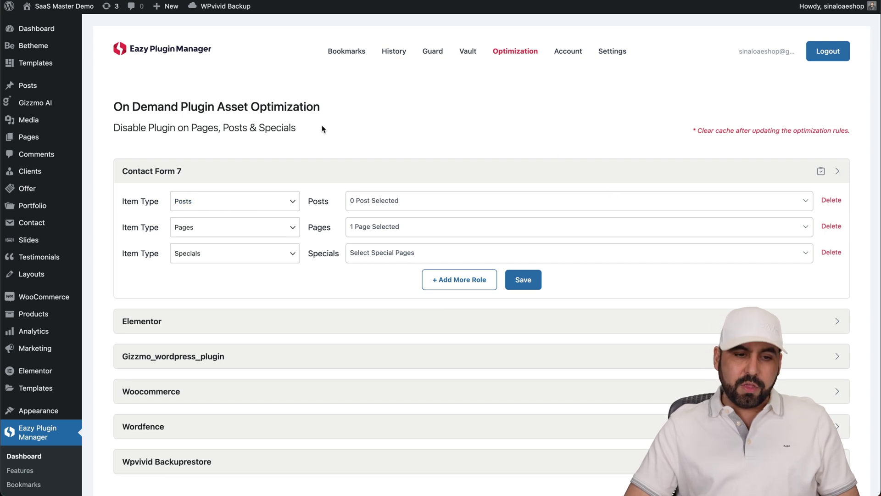
Step: Keep Posts as the first rule's type and disable Contact Form 7 on all four posts
click(245, 200)
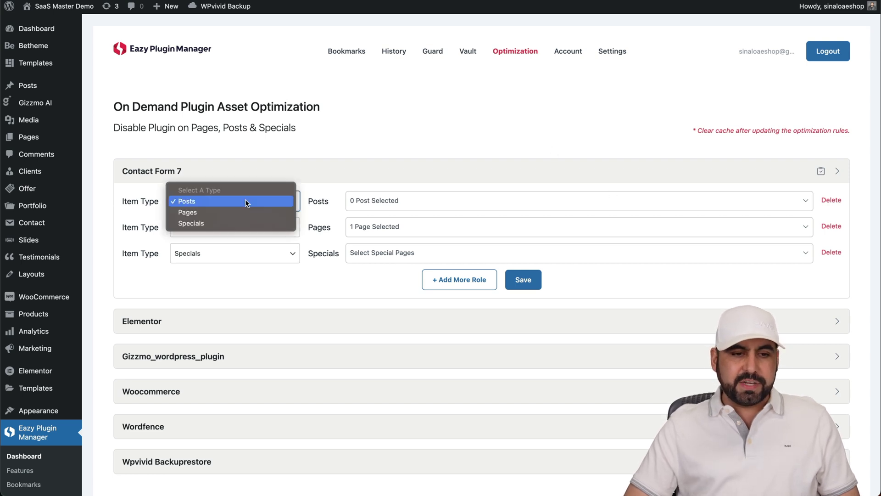
click(208, 201)
click(384, 200)
click(379, 253)
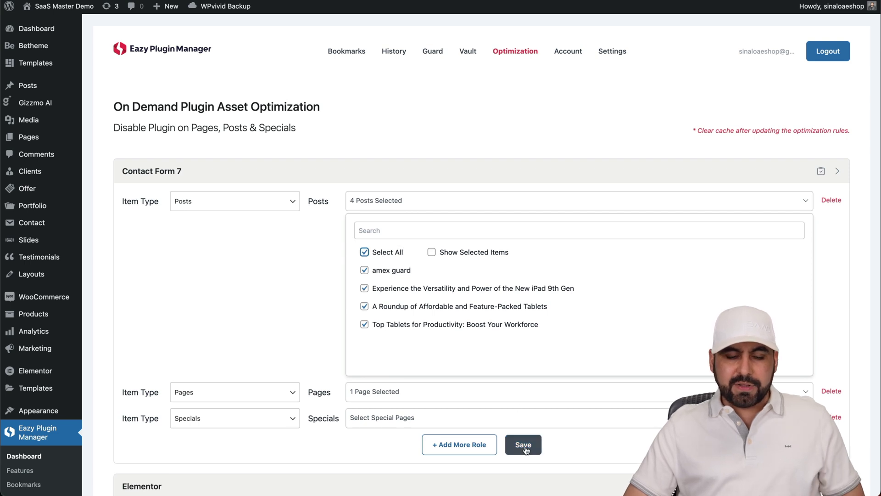
Step: Add Shop, Cart, Checkout and My account to the Pages rule and save the rules
click(256, 393)
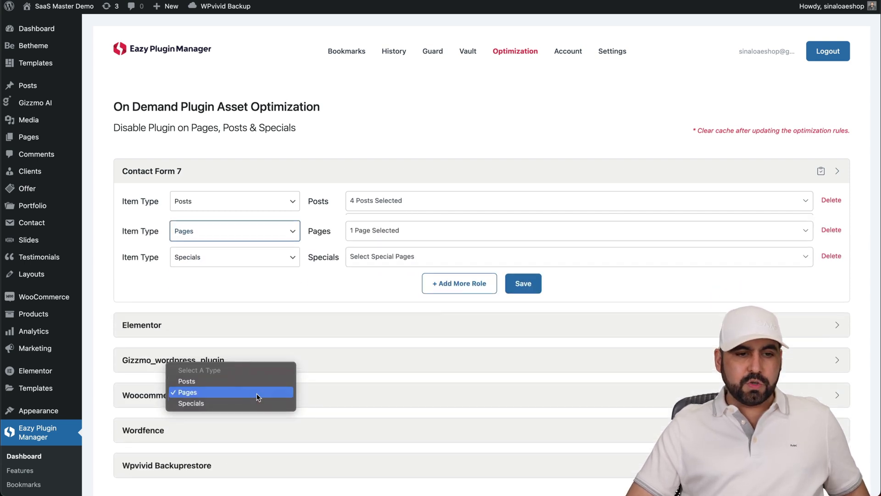
click(227, 279)
click(235, 226)
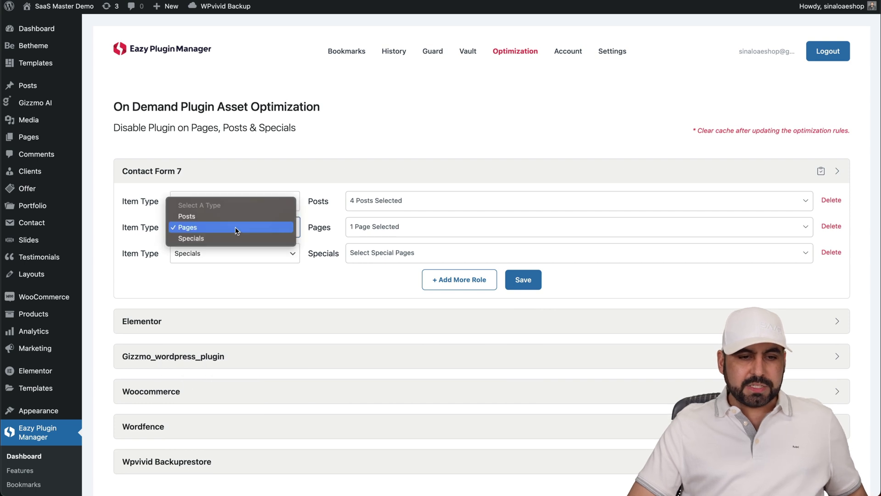
click(238, 226)
click(388, 236)
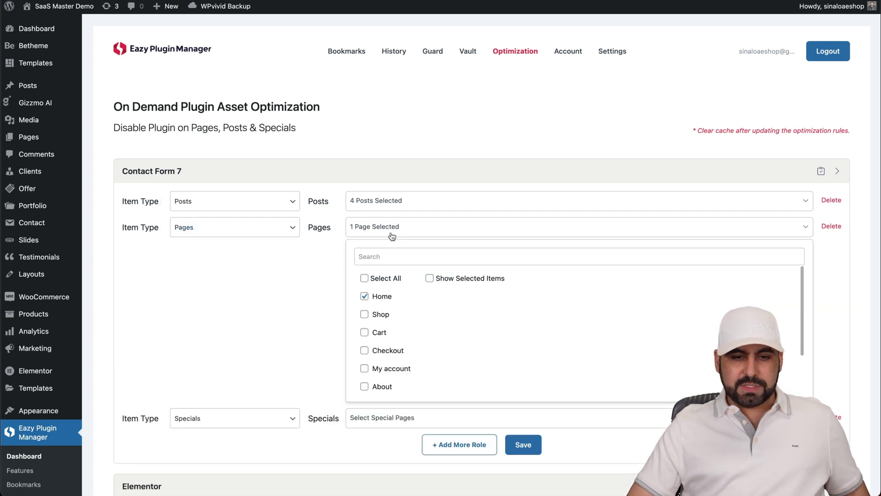
click(364, 314)
click(364, 331)
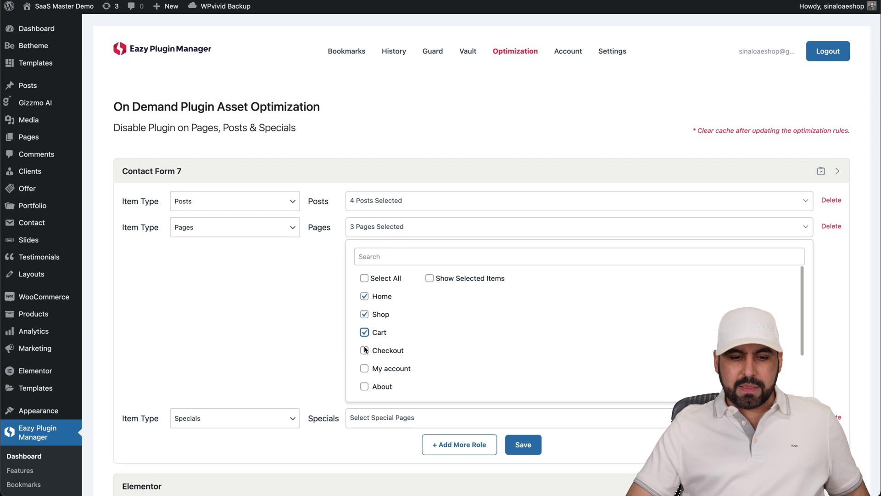
click(365, 350)
click(365, 369)
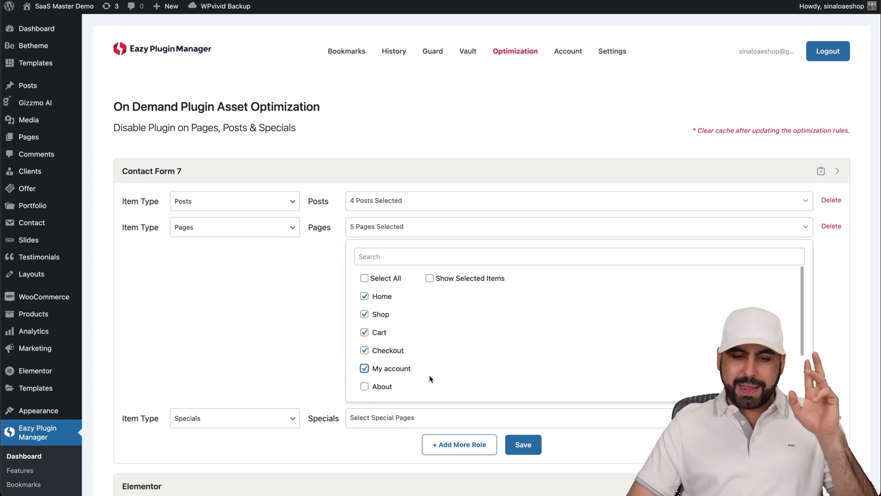
click(520, 441)
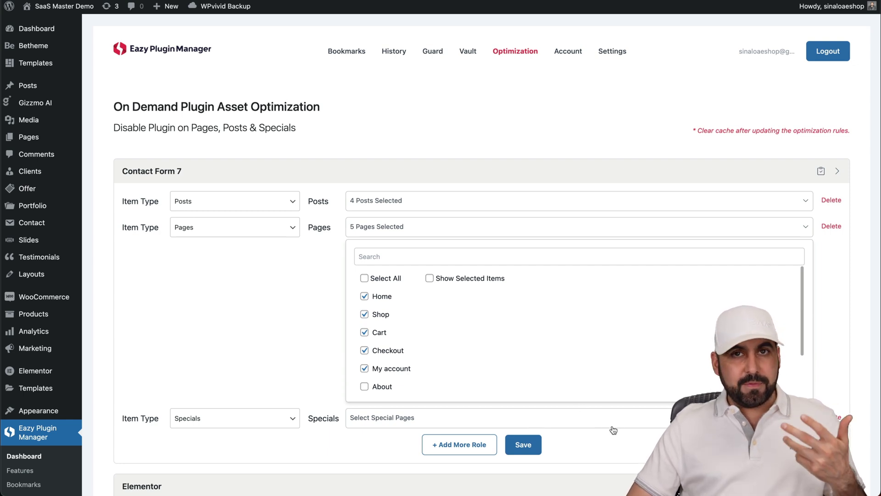
scroll(613, 430, down, 5)
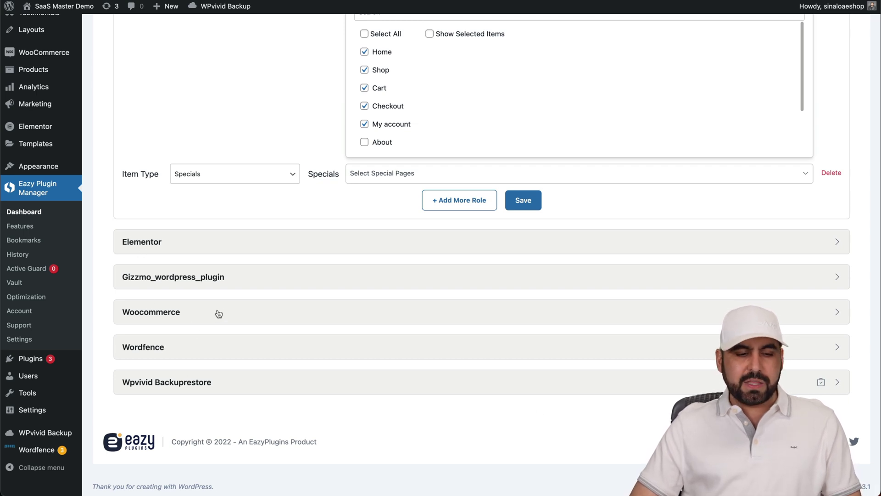
Step: Disable Wpvivid Backuprestore on all 4 posts and all 9 pages, then save its rules
click(197, 382)
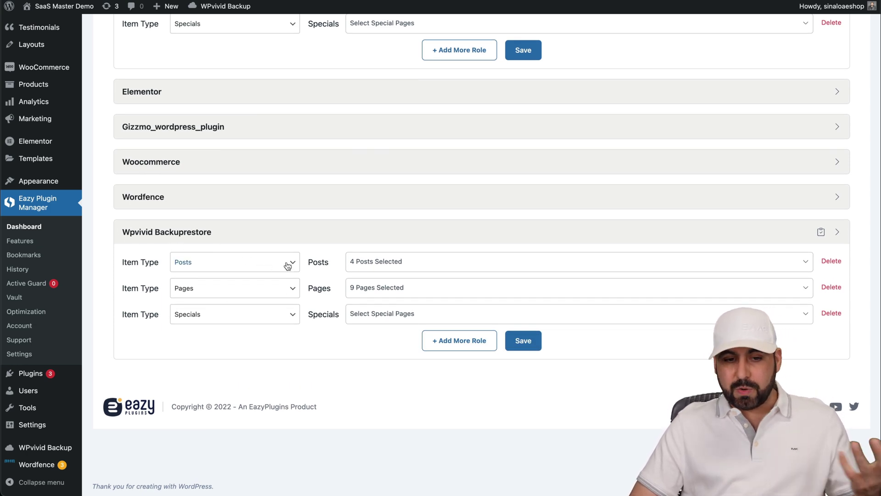
click(371, 261)
click(364, 298)
scroll(376, 294, down, 5)
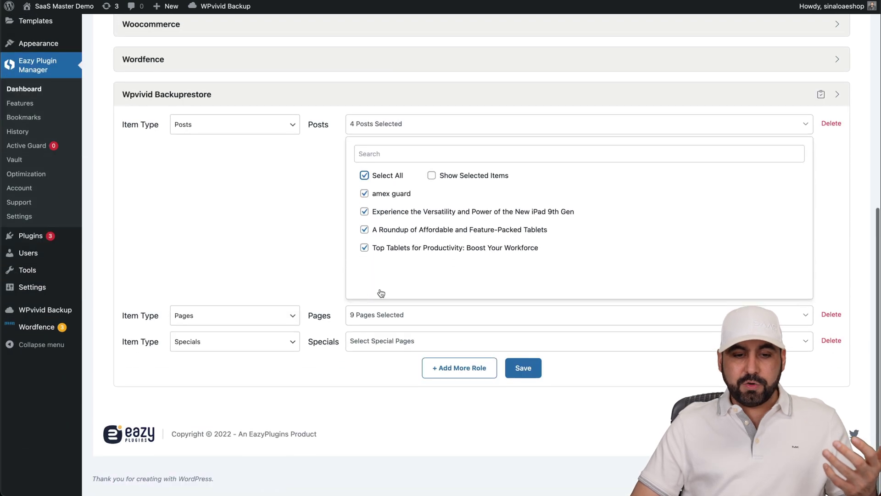
click(370, 322)
click(371, 209)
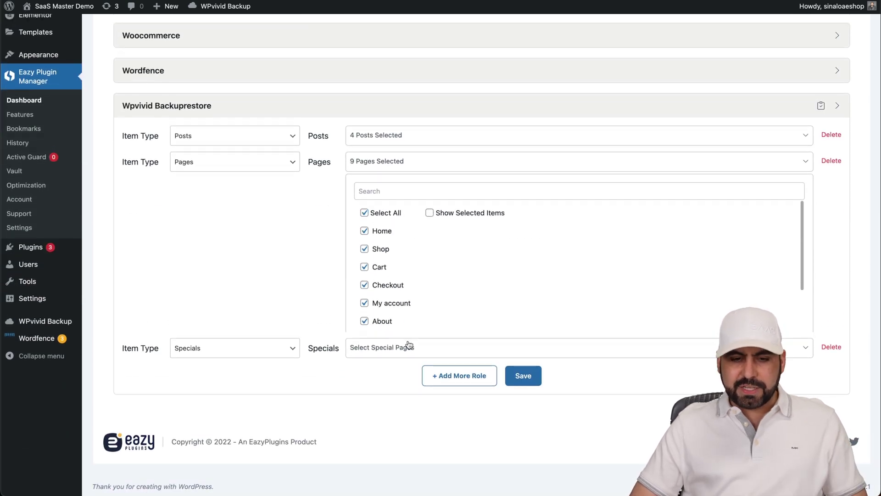
click(407, 349)
click(518, 375)
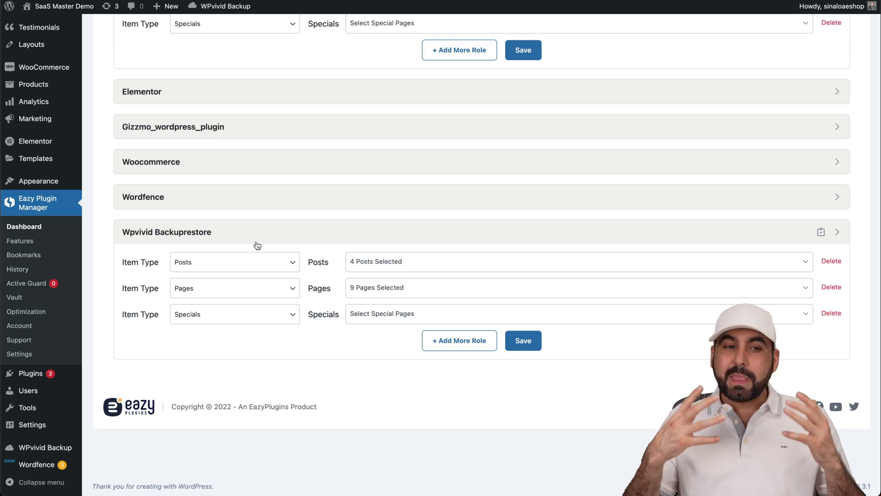
scroll(258, 245, up, 5)
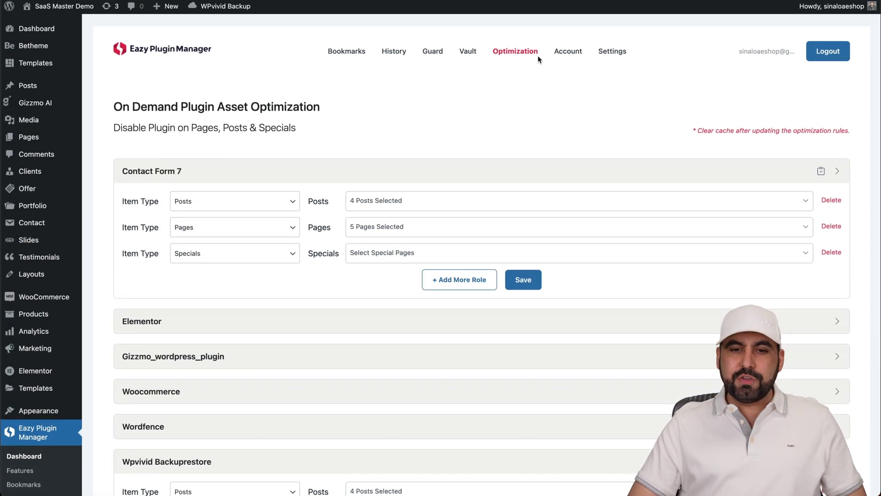